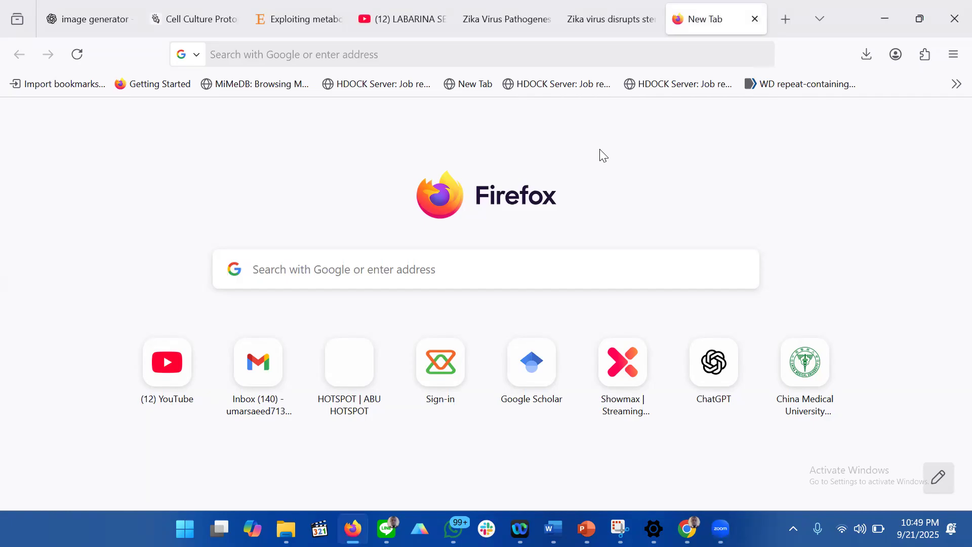
Open the National Center for Biotechnology Information website at ncbi.nlm.nih.gov.
left_click(903, 14)
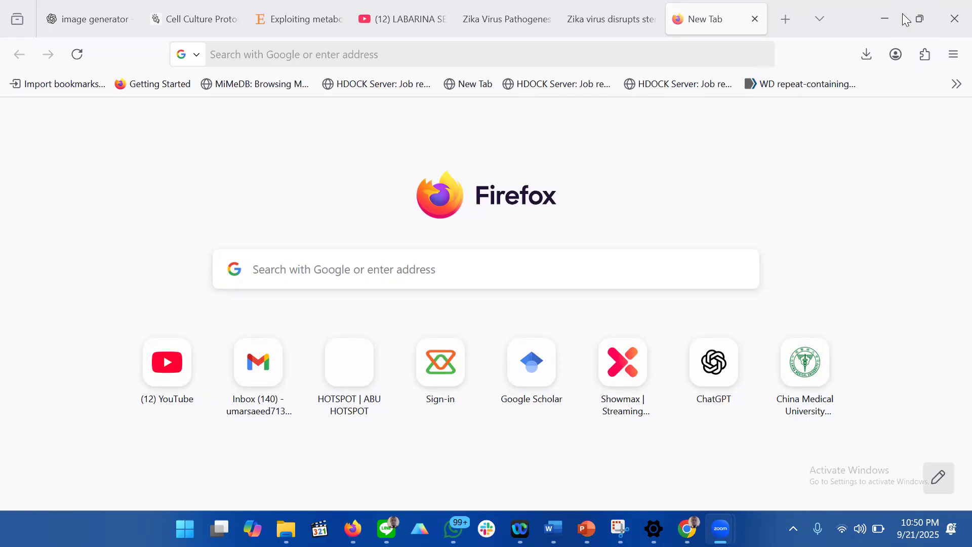
left_click(680, 69)
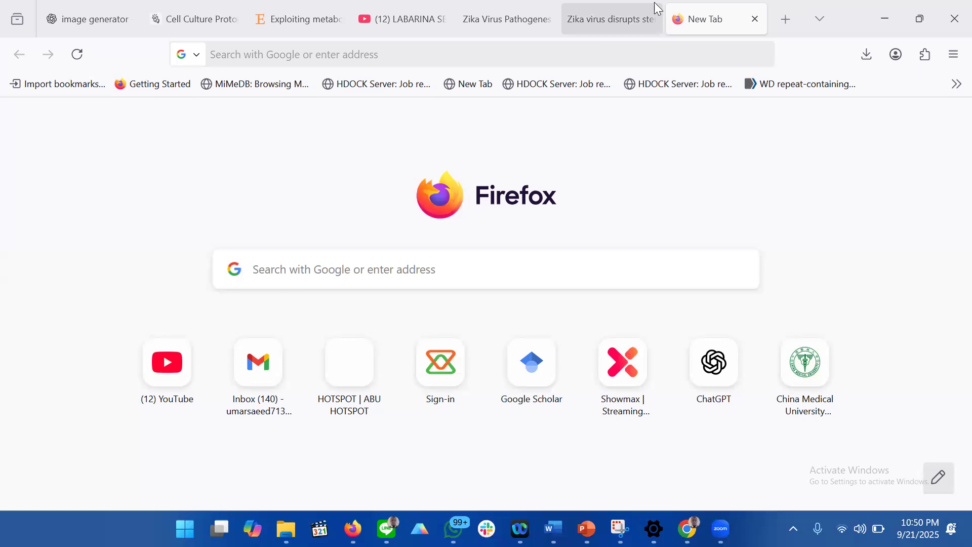
left_click(695, 60)
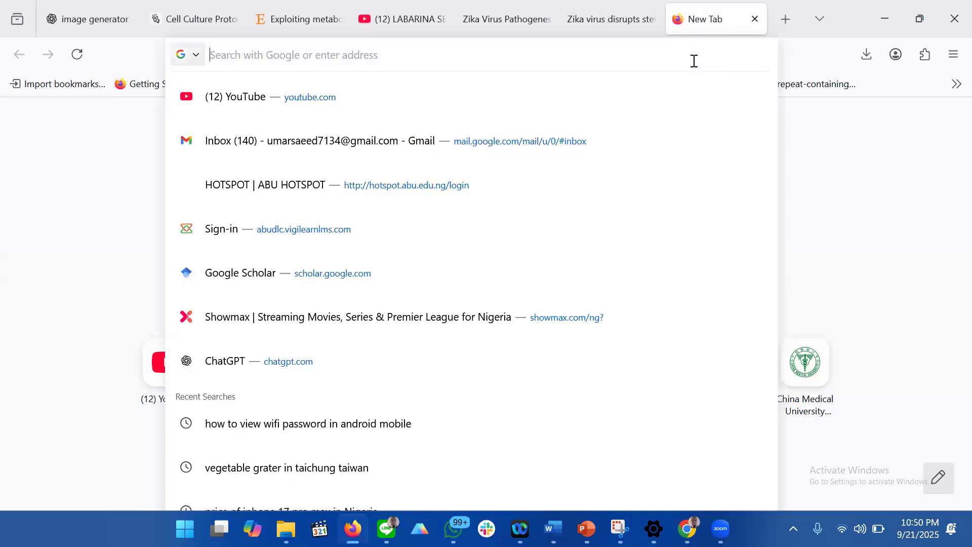
type("NCbi.nlm.nih.gov/")
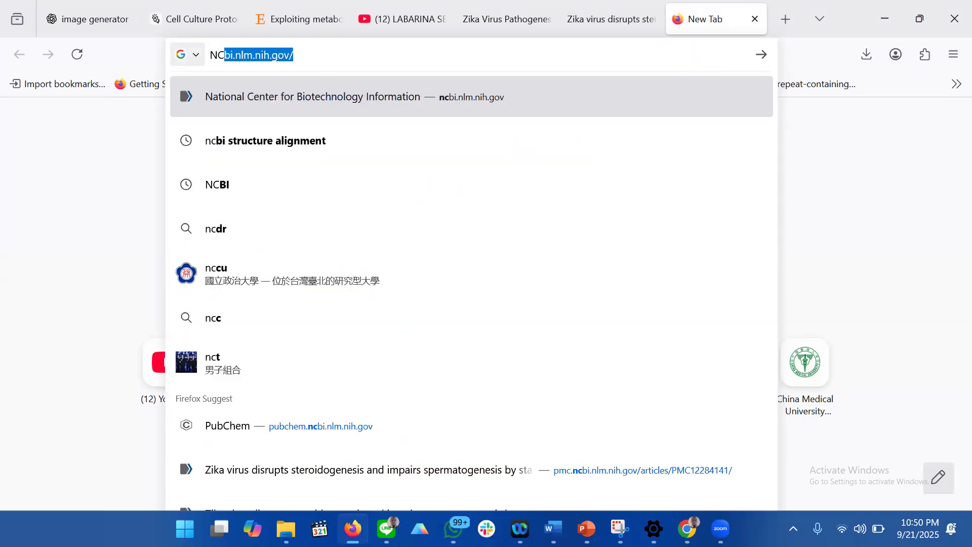
key("Right")
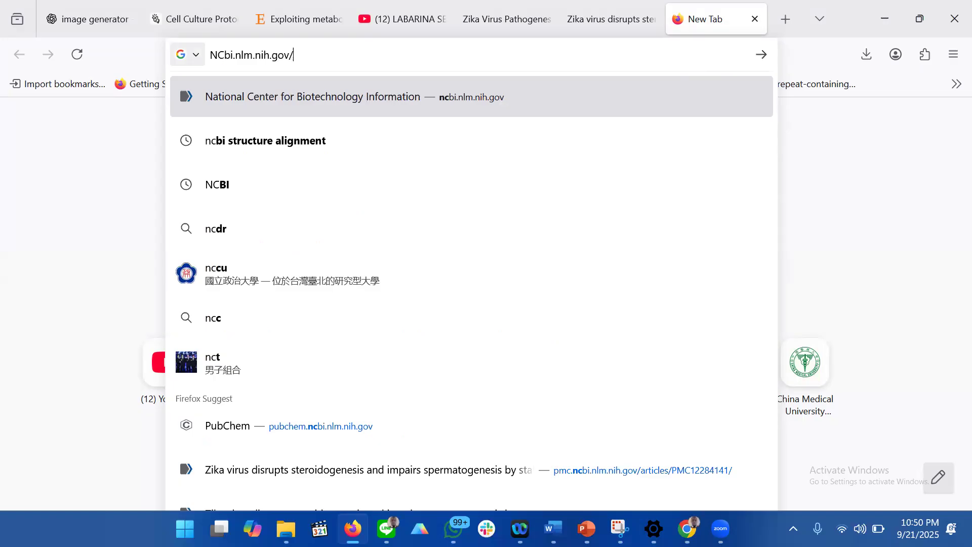
key("Return")
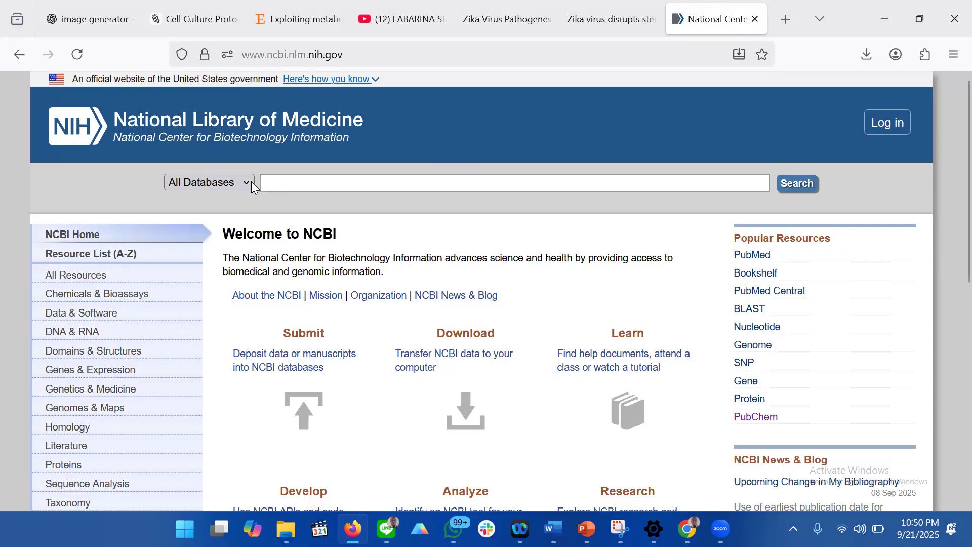
Search the Protein database for "Chitin synthase Bulinus" and open the 2362 aa Chitin synthase, class 2 [Bulinus truncatus] record.
left_click(248, 184)
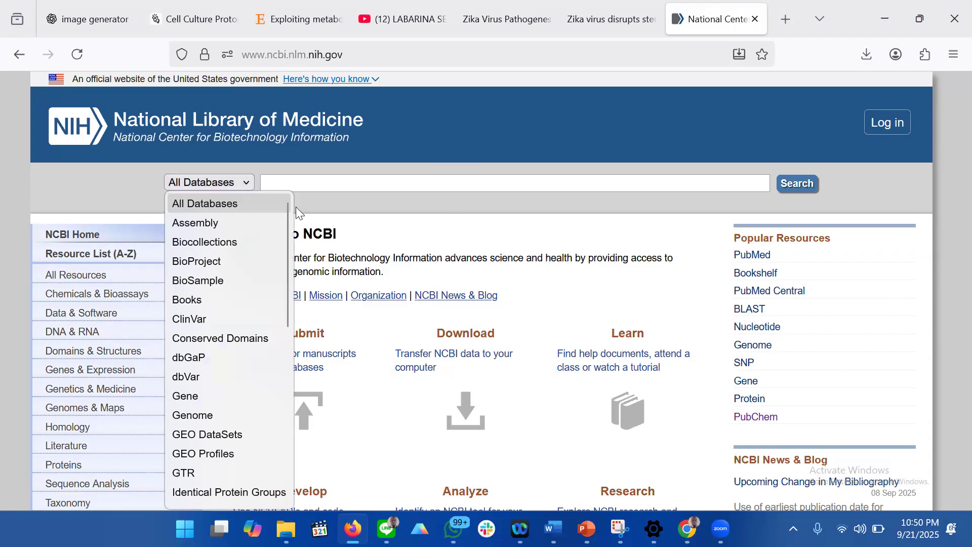
left_click_drag(284, 212, 284, 340)
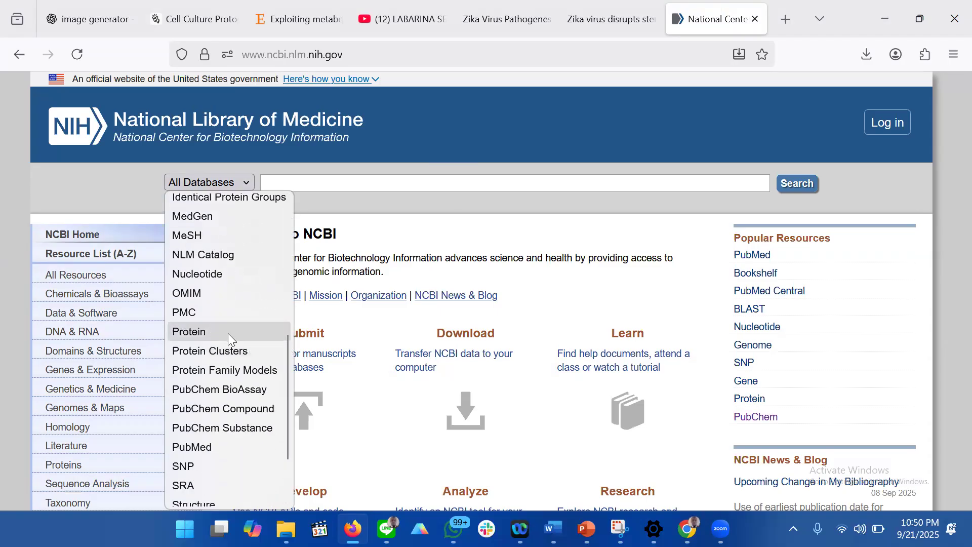
left_click(230, 333)
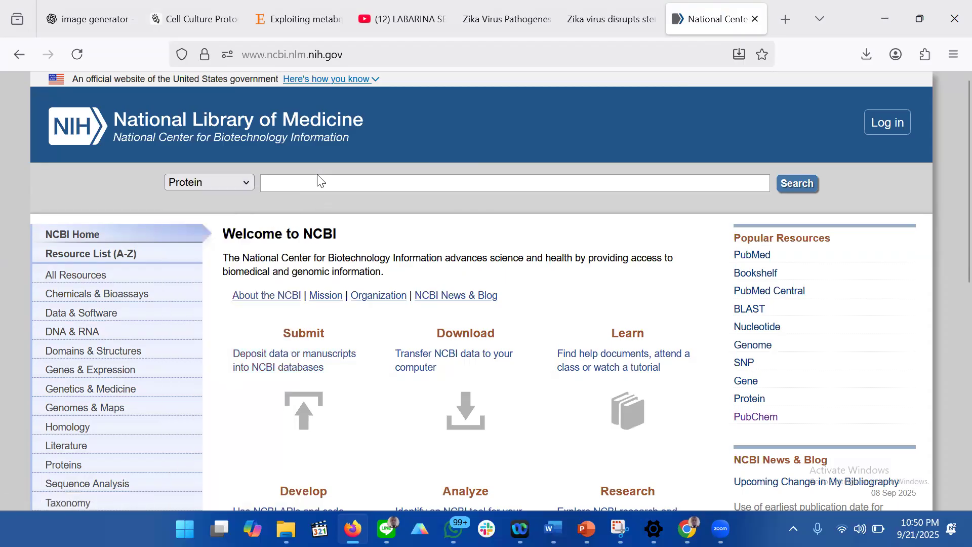
left_click(308, 186)
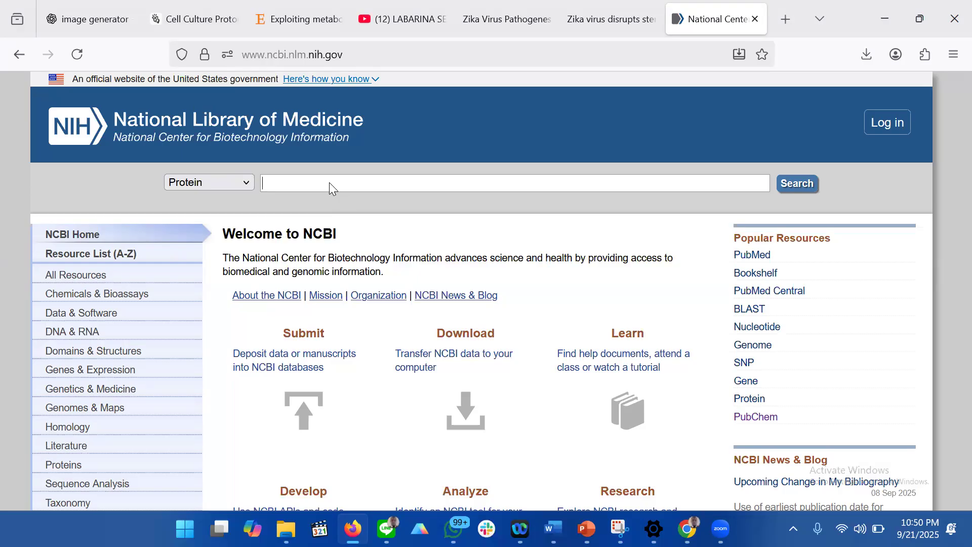
type("Chitin synthase Bulinus")
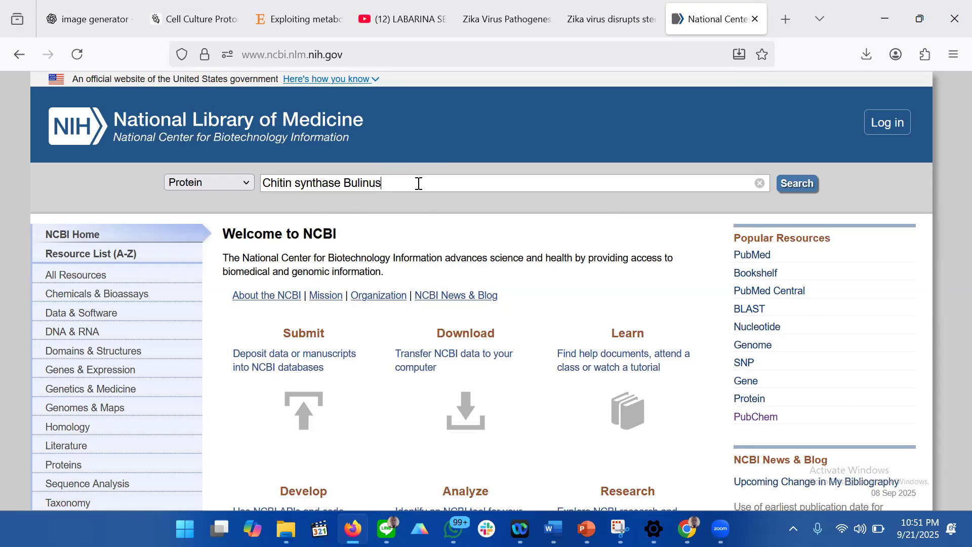
left_click(797, 186)
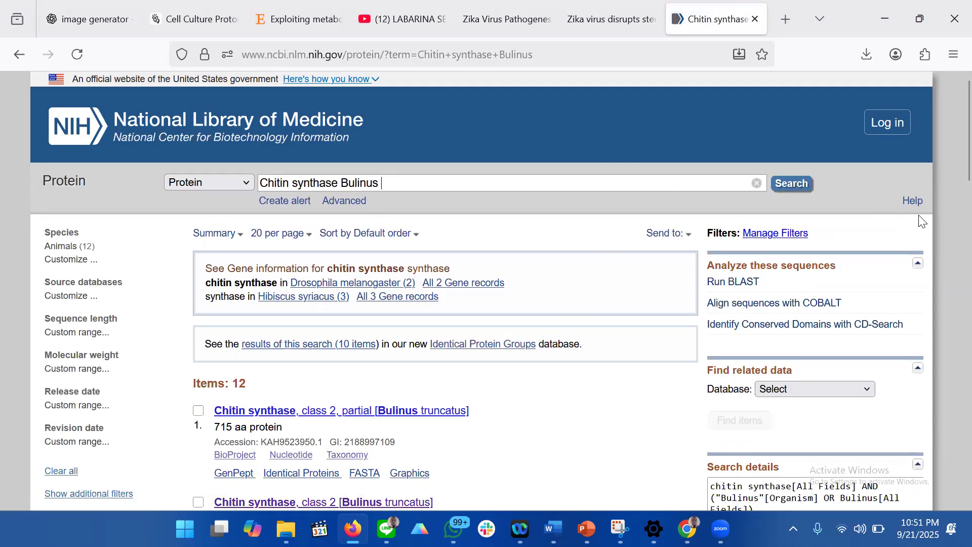
scroll(138, 304, "down", 2)
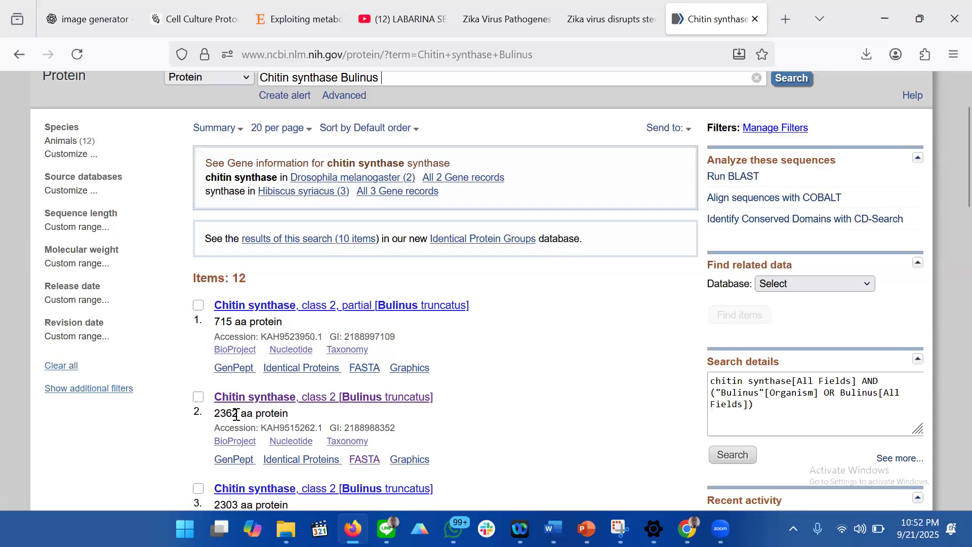
left_click(275, 399)
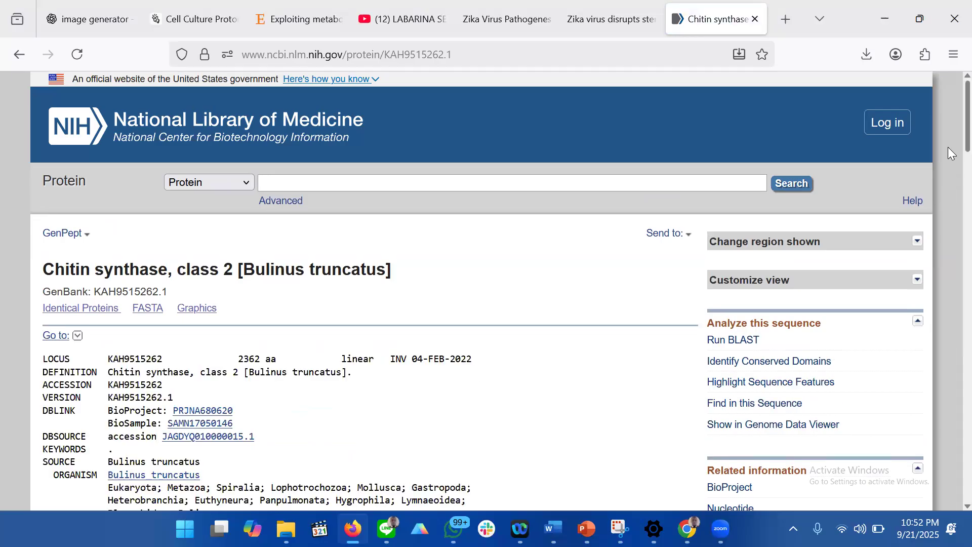
Examine the chitin synthase record's source details, annotated regions and sites, coding information and full amino acid sequence.
scroll(951, 155, "down", 4)
scroll(950, 175, "down", 3)
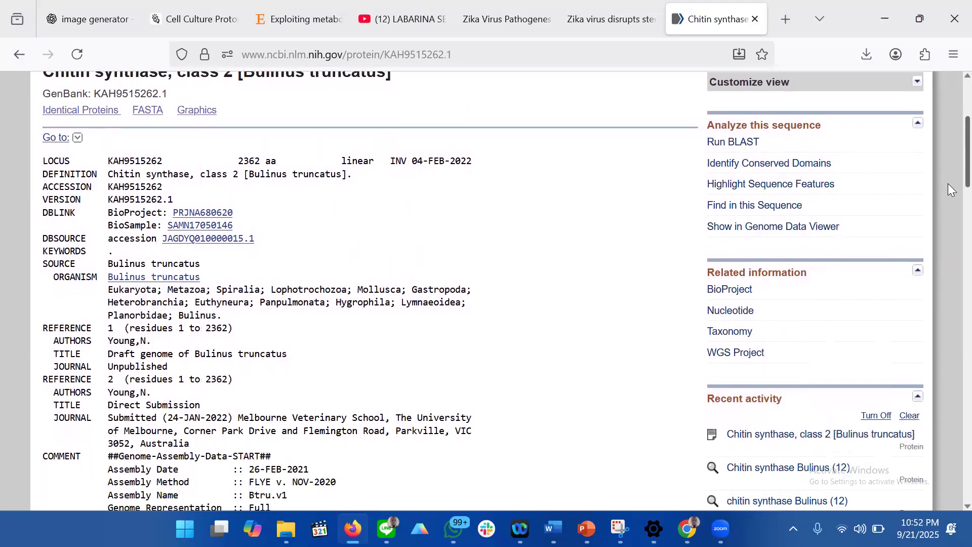
scroll(948, 185, "down", 1)
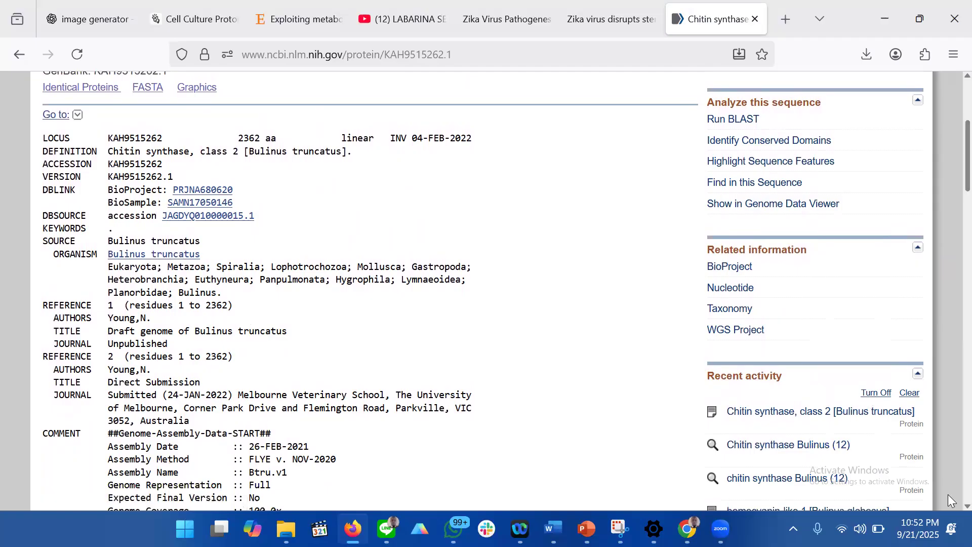
scroll(948, 505, "down", 7)
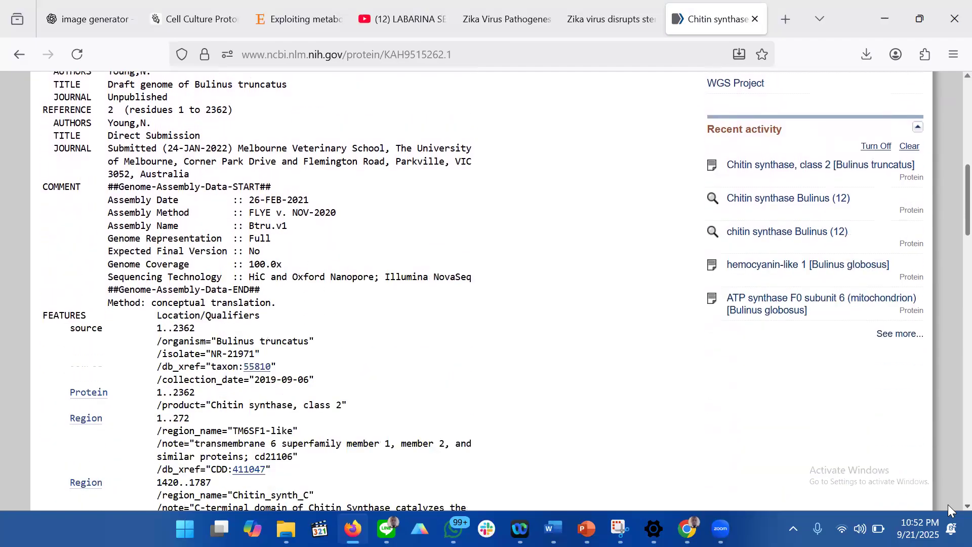
scroll(948, 504, "down", 2)
scroll(948, 504, "down", 3)
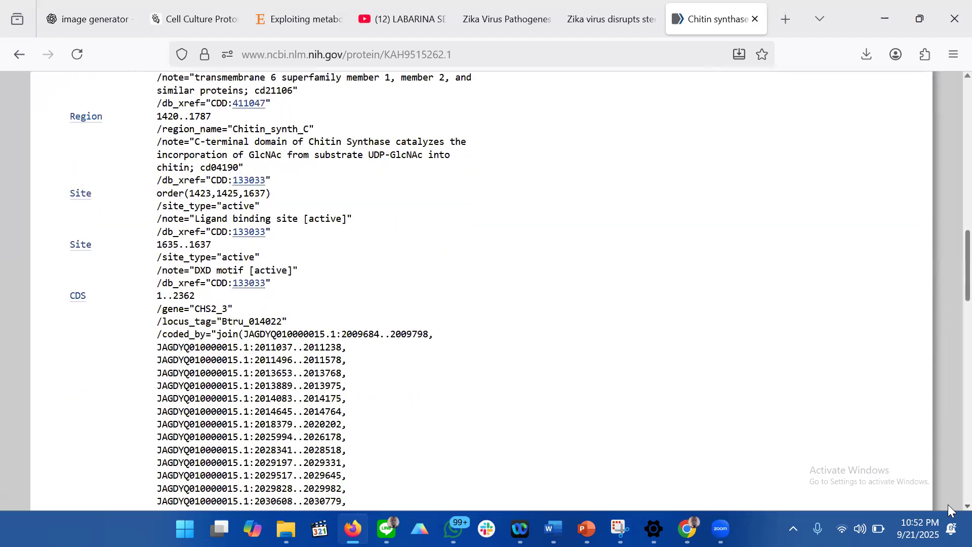
scroll(949, 505, "down", 1)
scroll(949, 504, "down", 2)
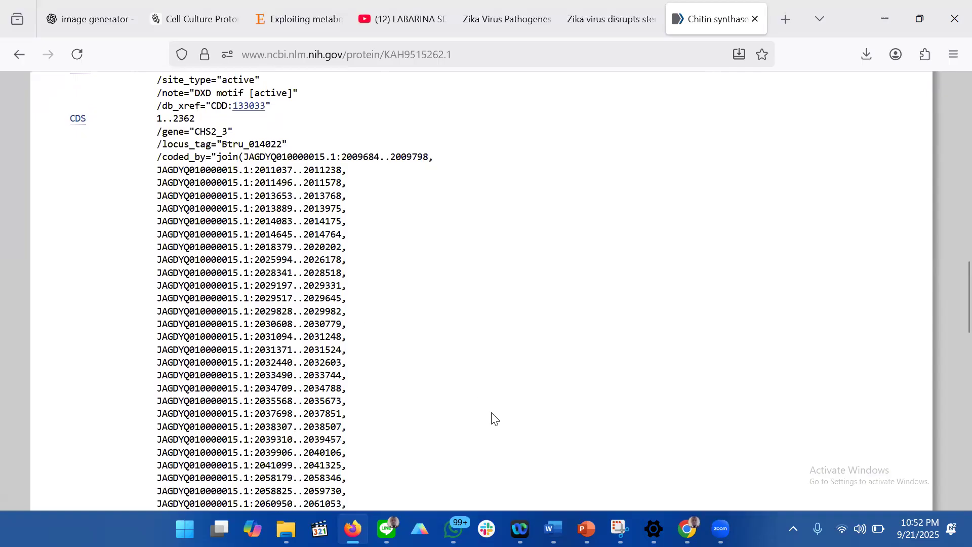
scroll(608, 304, "down", 7)
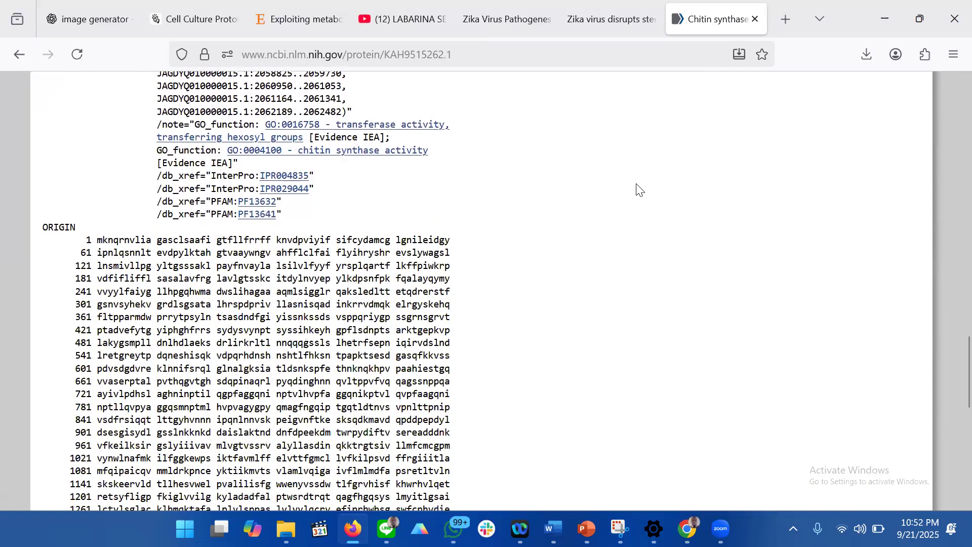
scroll(582, 228, "down", 1)
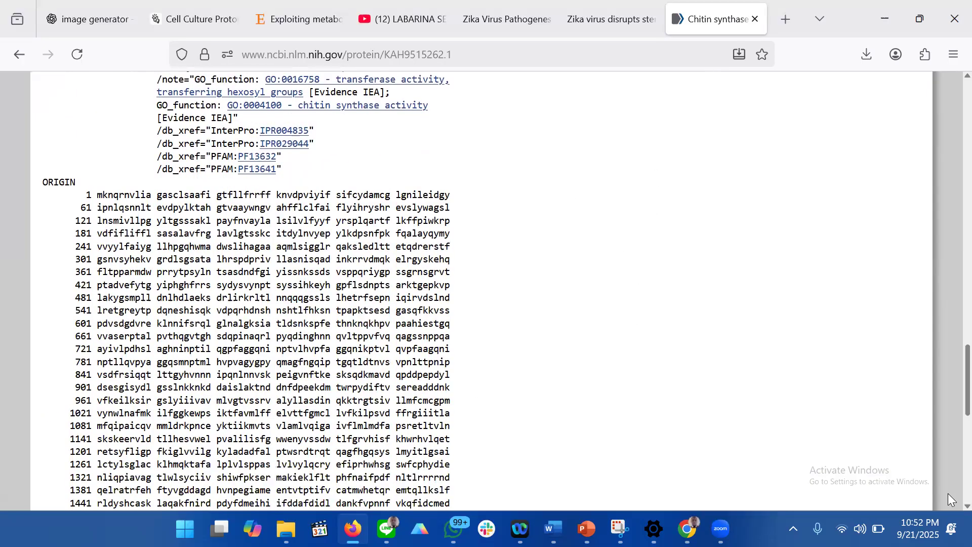
scroll(950, 508, "down", 6)
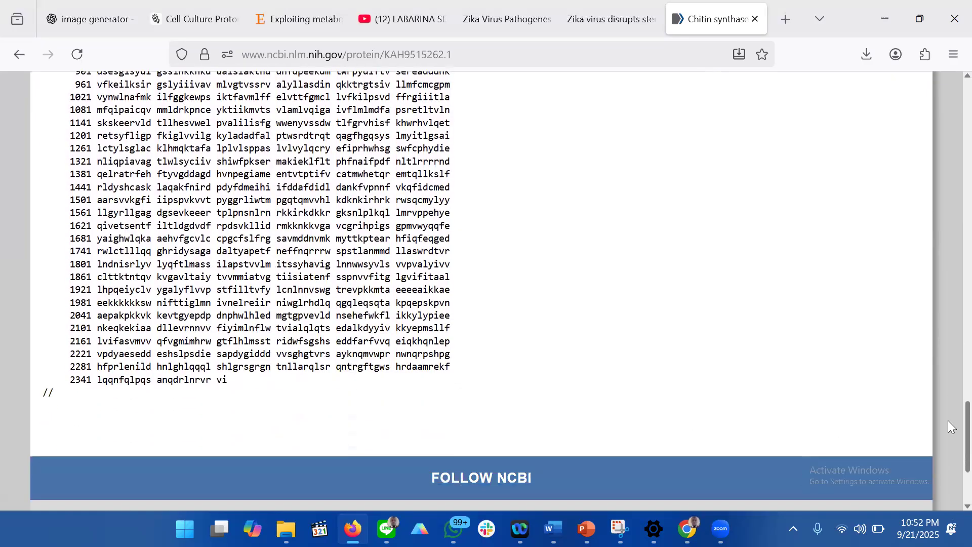
scroll(950, 367, "up", 3)
scroll(949, 364, "up", 5)
scroll(952, 257, "up", 13)
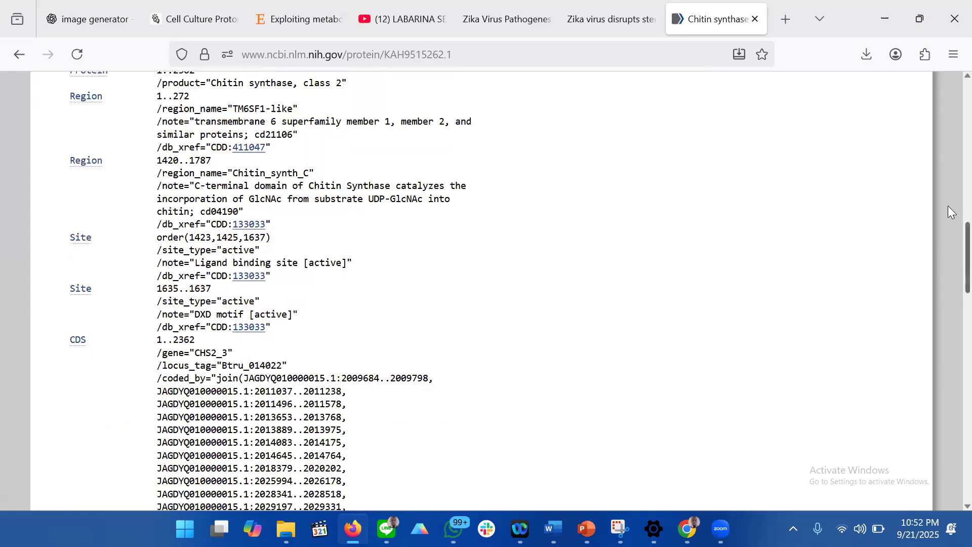
scroll(948, 147, "up", 5)
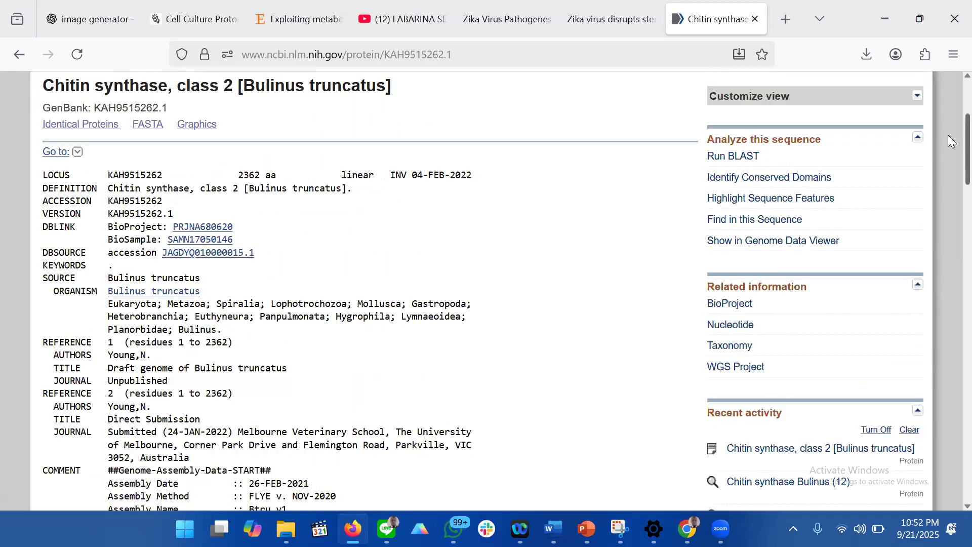
Run a protein-protein BLAST (blastp) of the KAH9515262.1 chitin synthase sequence against the ClusteredNR database.
scroll(949, 137, "up", 1)
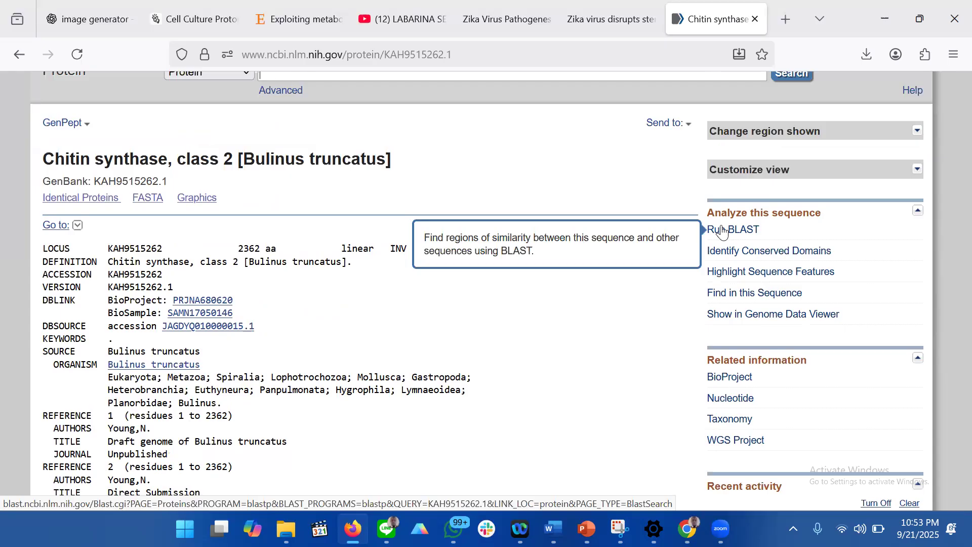
left_click(731, 236)
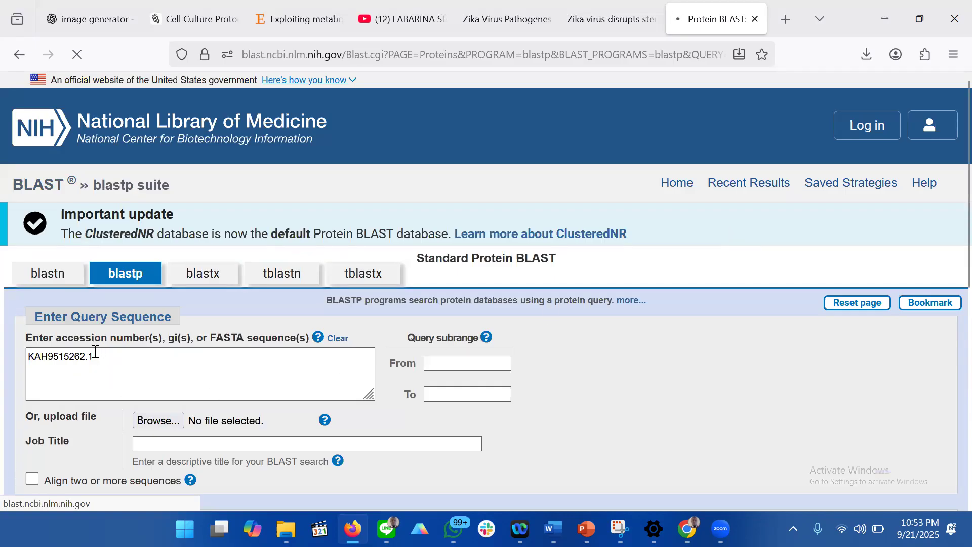
left_click_drag(95, 352, 29, 363)
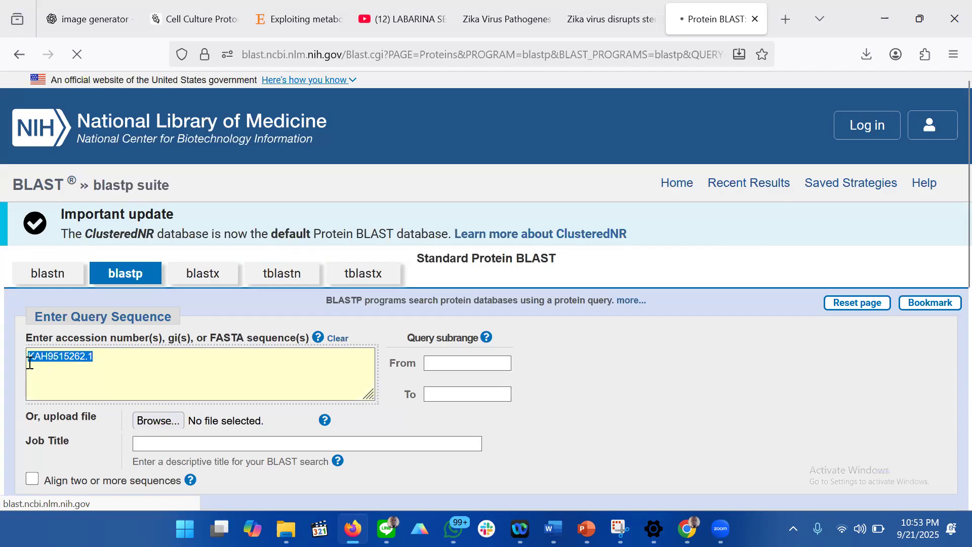
left_click(906, 422)
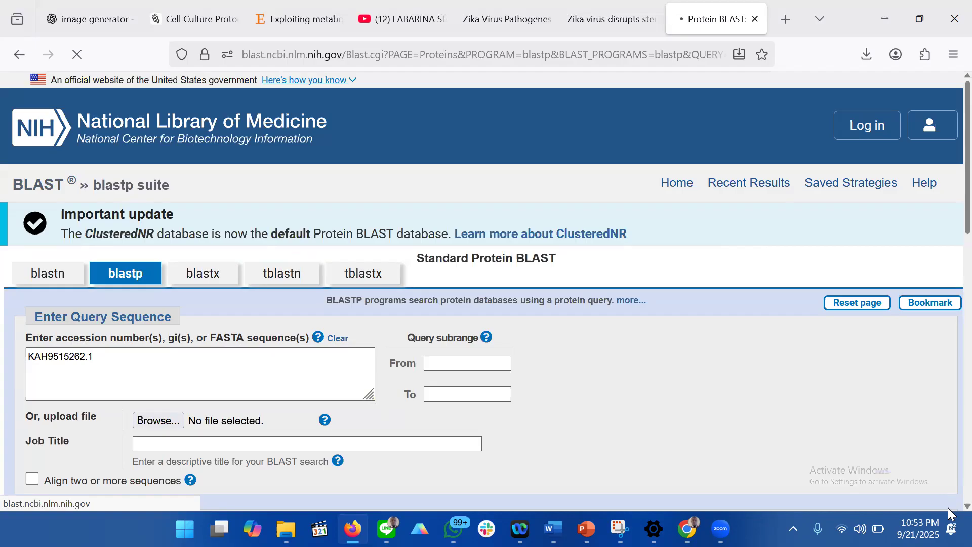
scroll(948, 507, "down", 6)
scroll(948, 507, "down", 1)
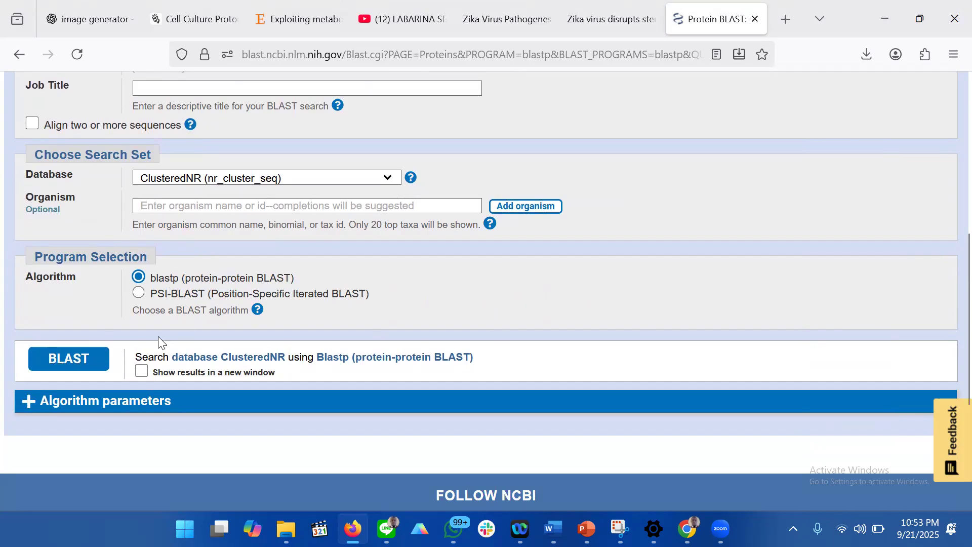
left_click(84, 359)
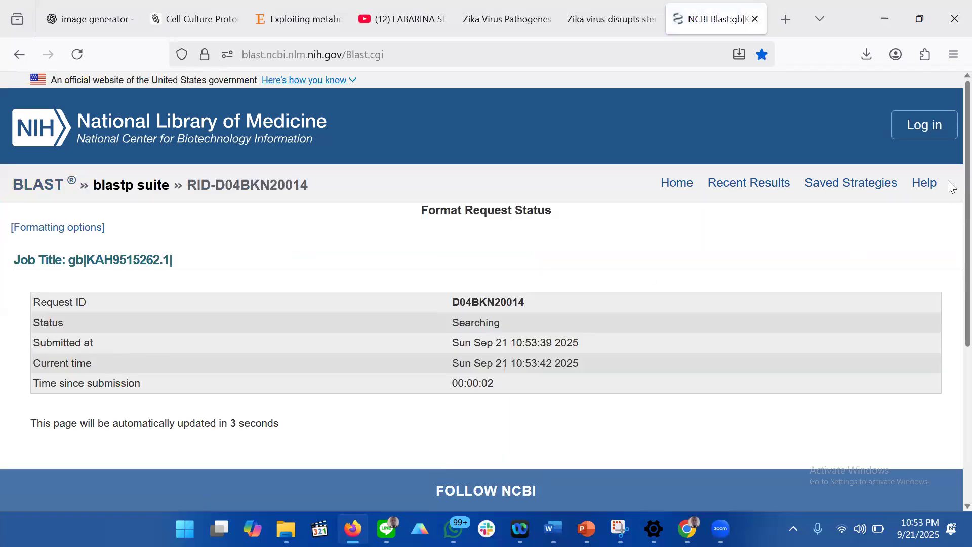
Review the BLAST clusters producing significant alignments, comparing their query cover, E value and percent identity.
scroll(951, 192, "down", 1)
scroll(948, 174, "up", 1)
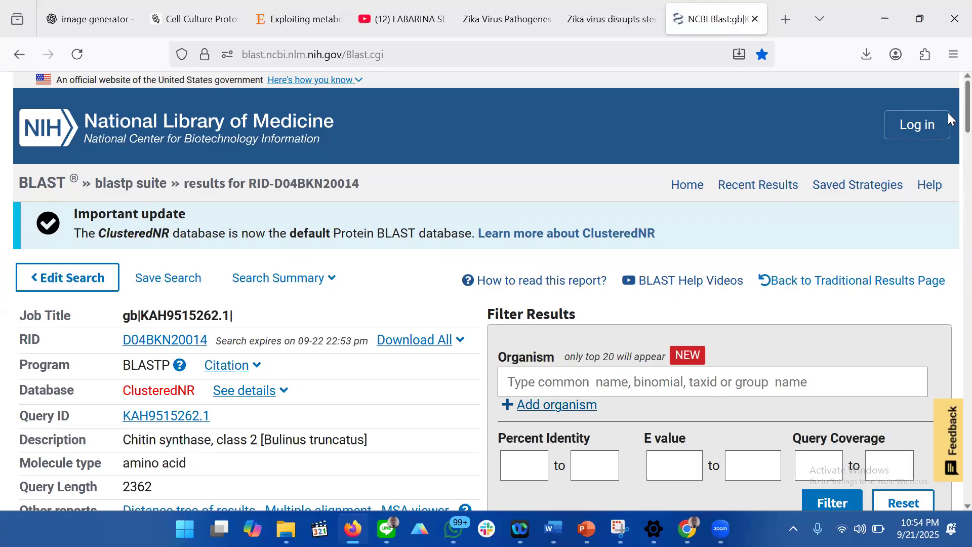
scroll(948, 113, "down", 7)
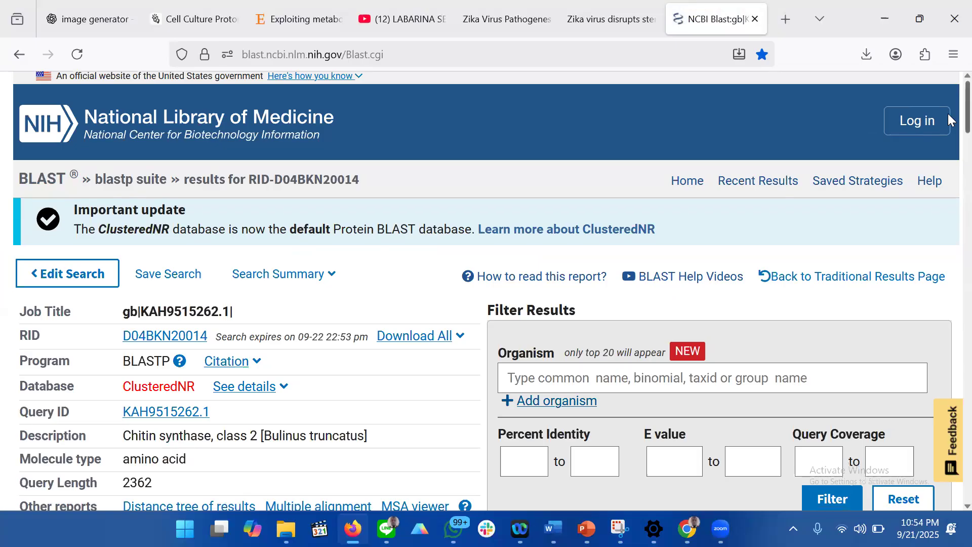
scroll(906, 161, "down", 4)
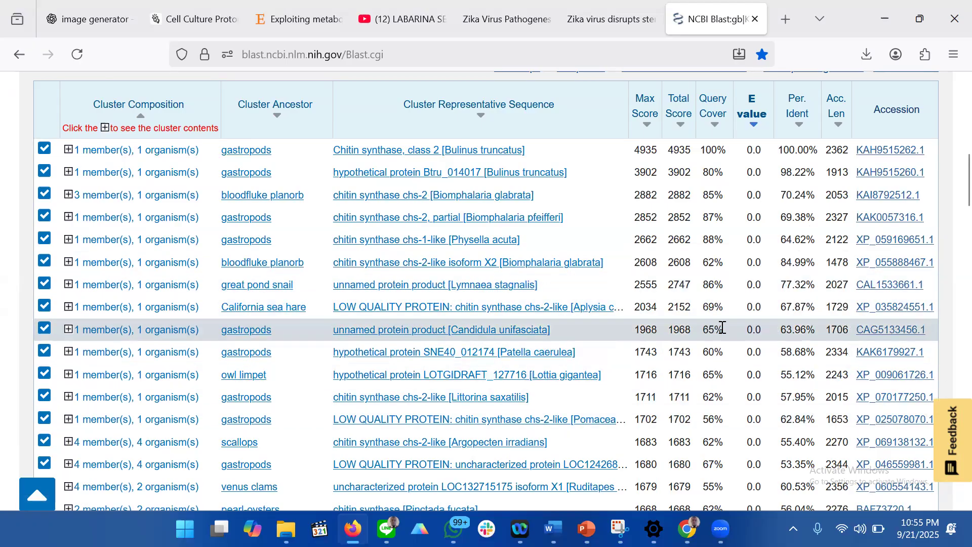
scroll(952, 191, "up", 1)
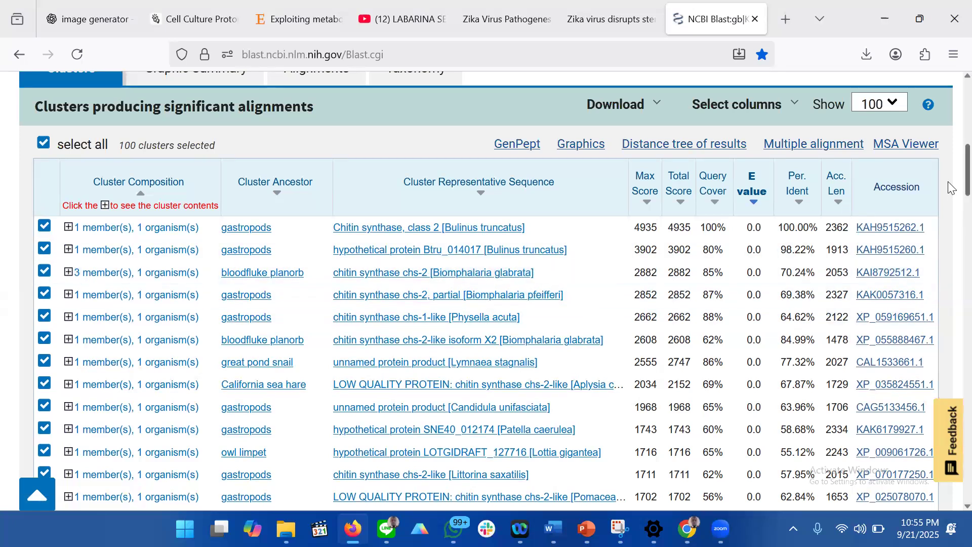
scroll(809, 262, "up", 2)
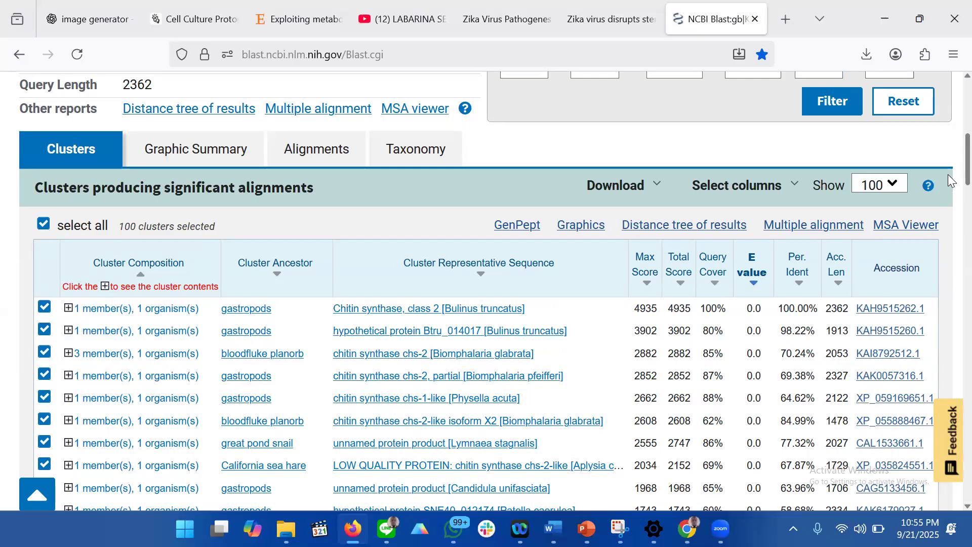
Return from the BLAST results to the Chitin synthase, class 2 [Bulinus truncatus] record and open its FASTA sequence.
scroll(948, 160, "up", 4)
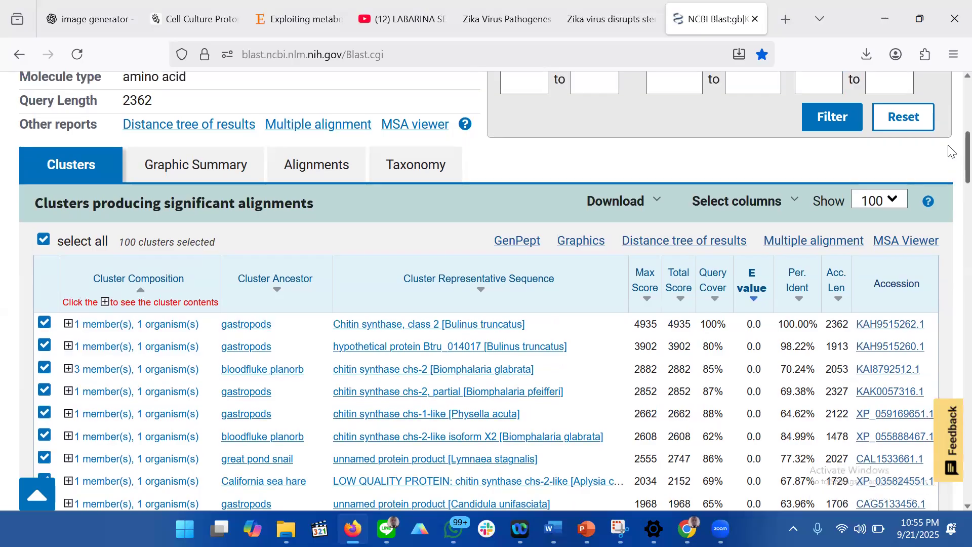
scroll(950, 186, "down", 7)
scroll(951, 186, "up", 10)
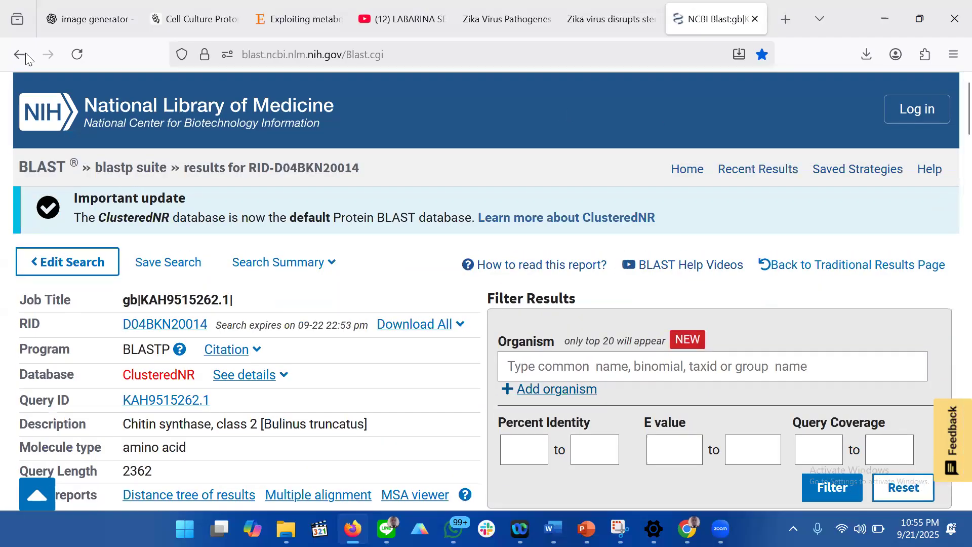
left_click(20, 58)
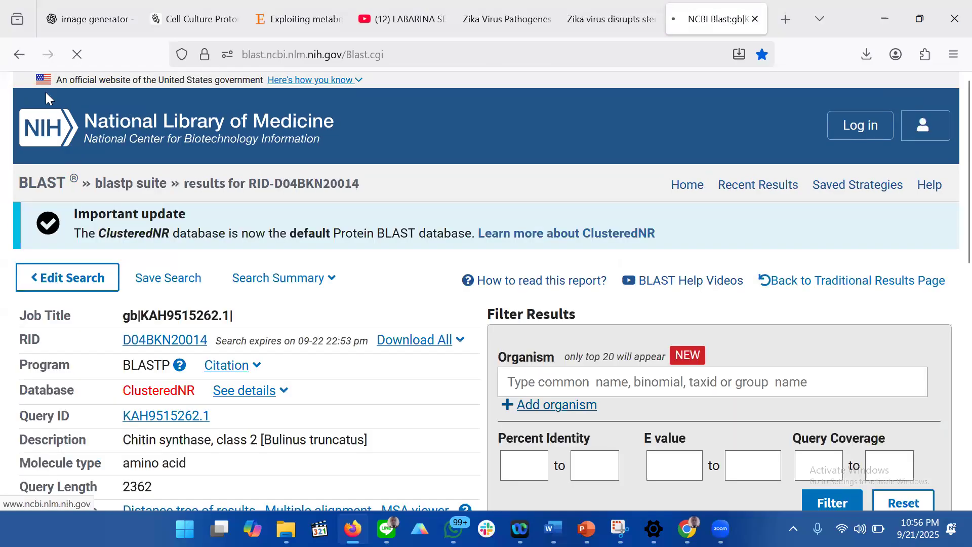
left_click(12, 60)
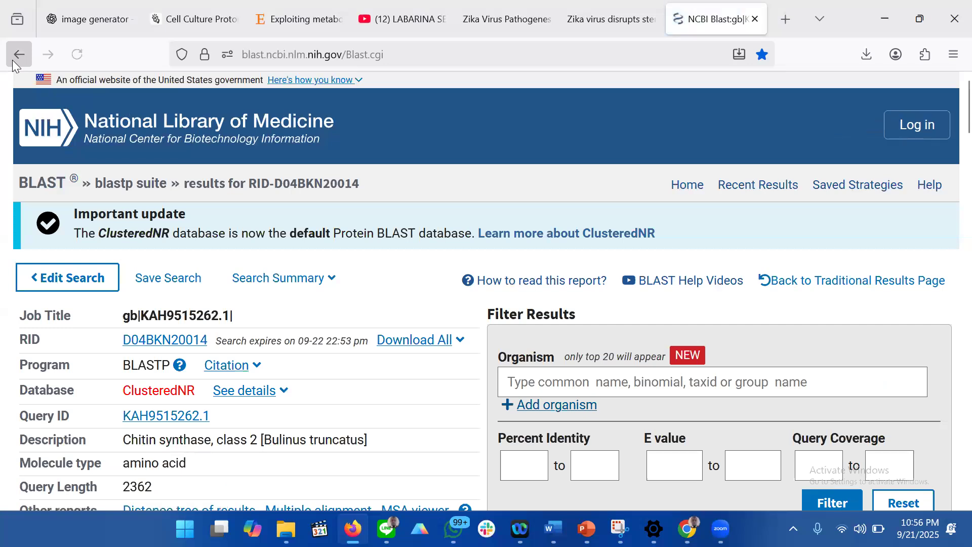
left_click(12, 60)
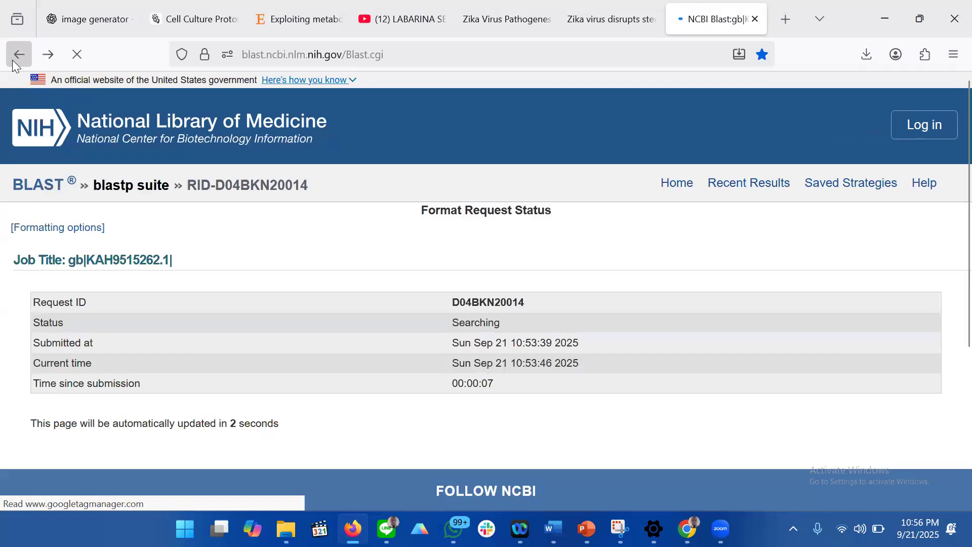
left_click(12, 60)
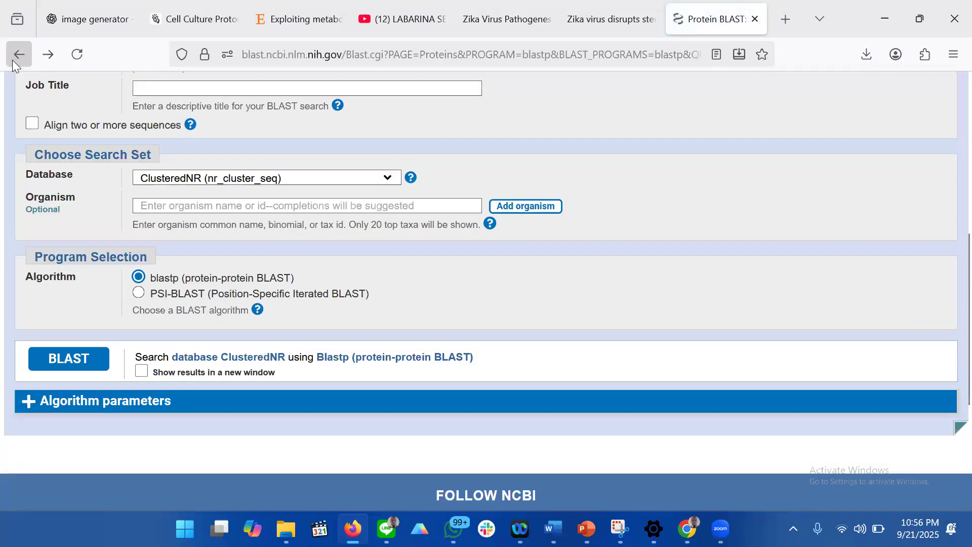
left_click(12, 60)
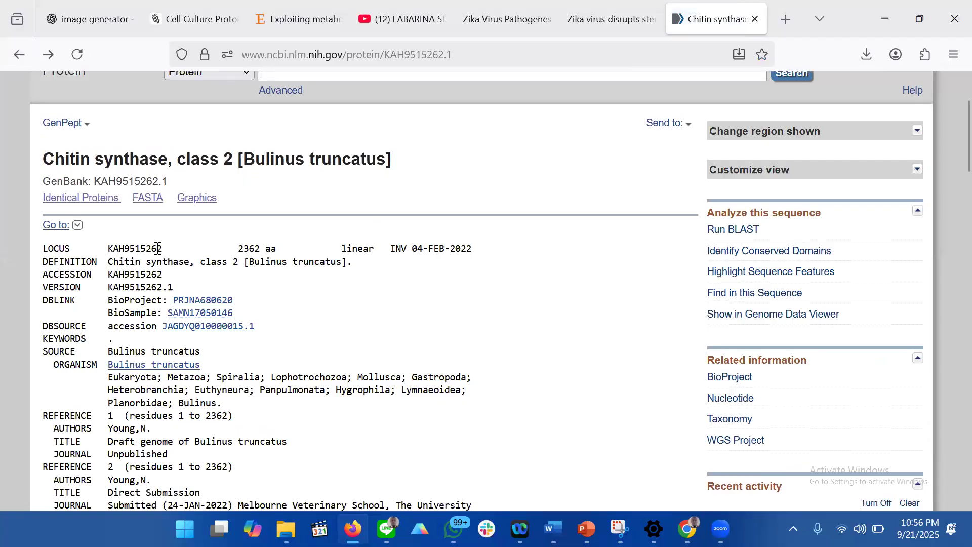
left_click(149, 203)
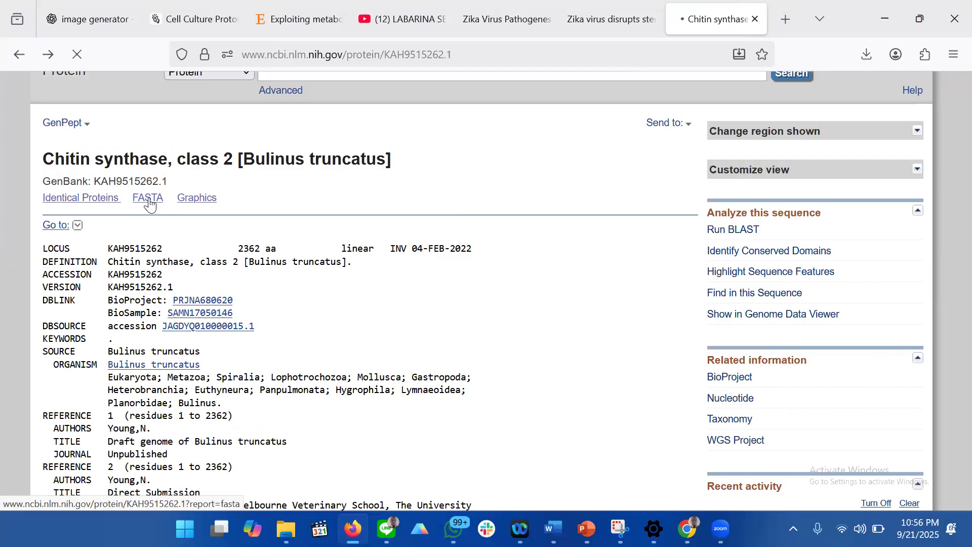
left_click(149, 201)
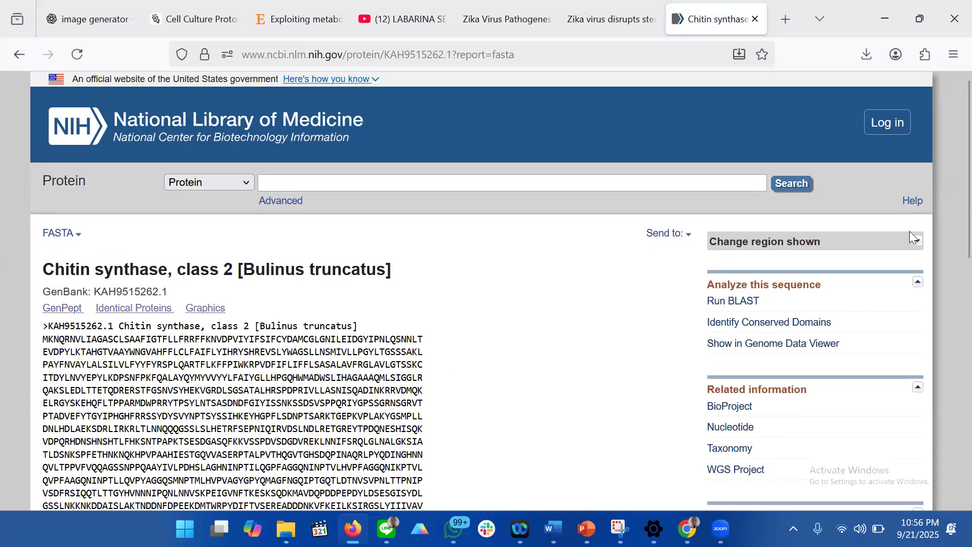
Select the complete FASTA entry of the chitin synthase, including its header line.
scroll(949, 203, "down", 2)
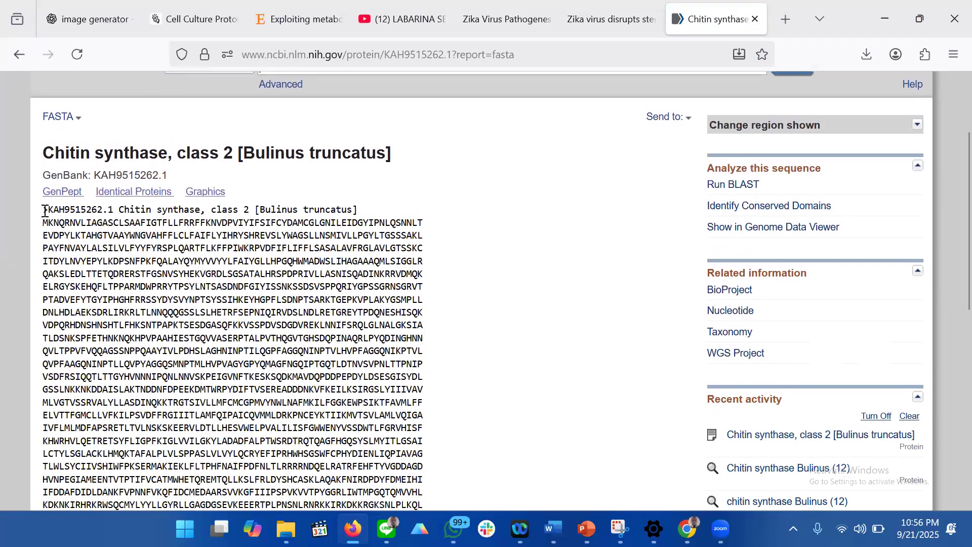
left_click_drag(45, 211, 347, 313)
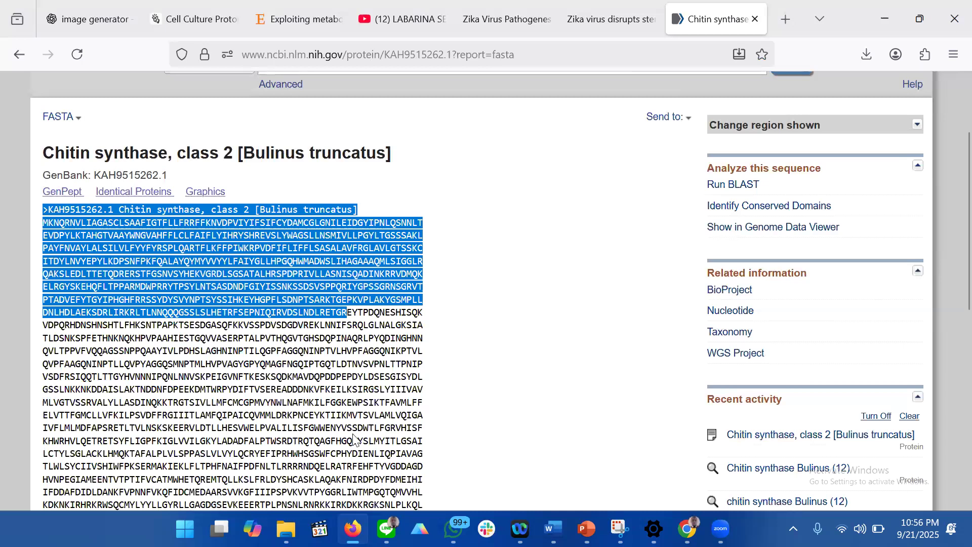
left_click_drag(364, 494, 375, 512)
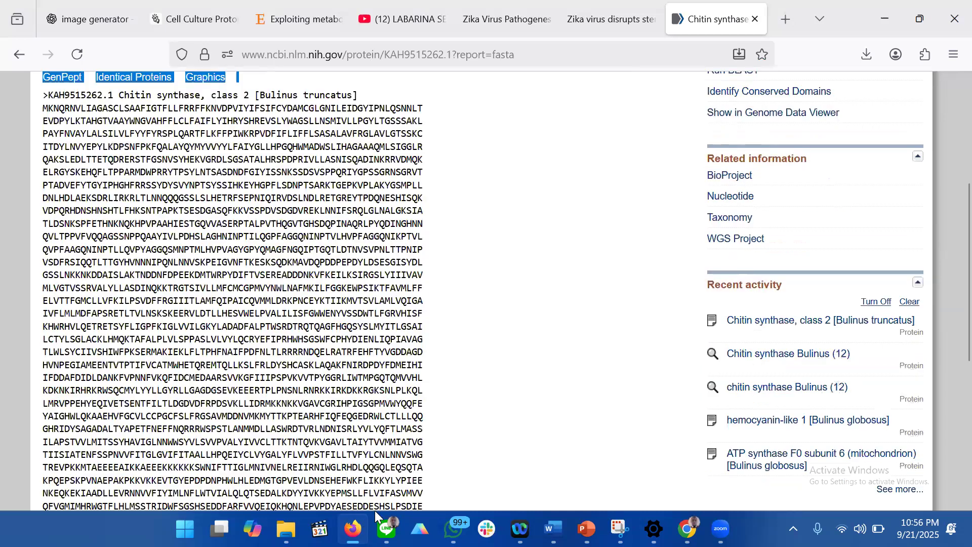
scroll(326, 413, "down", 2)
left_click(326, 411, "shift")
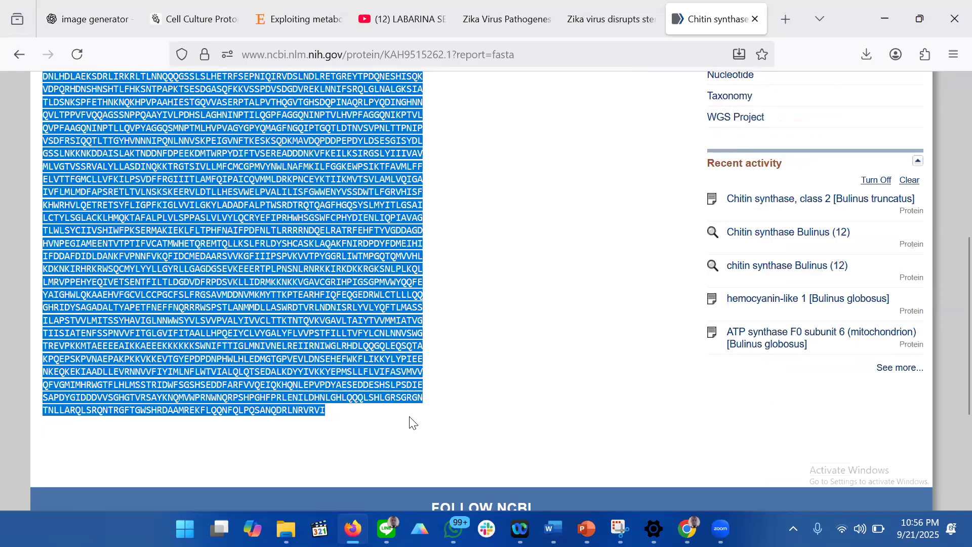
mouse_move(554, 529)
left_click_drag(968, 334, 968, 215)
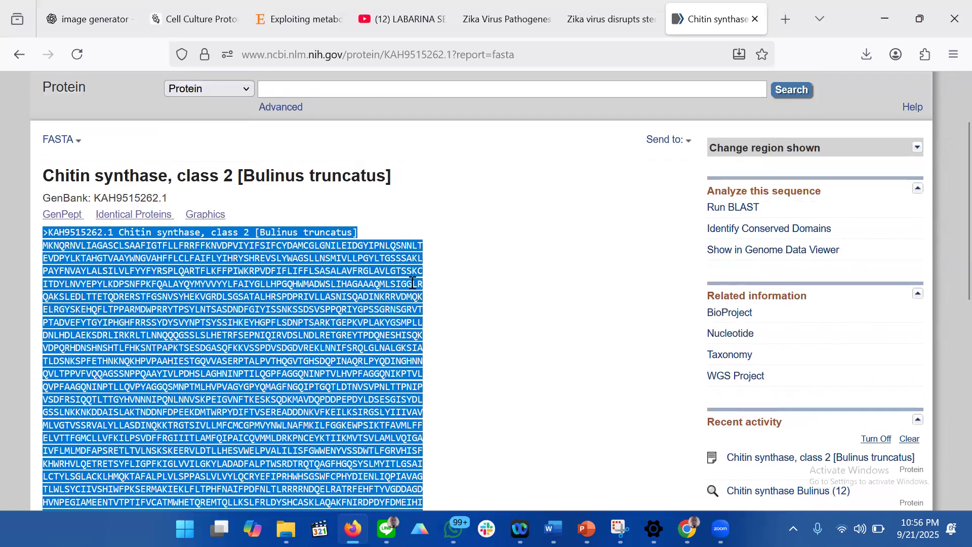
Copy the full chitin synthase amino acid sequence from its first residue to its last, leaving out the FASTA header line.
left_click(66, 247)
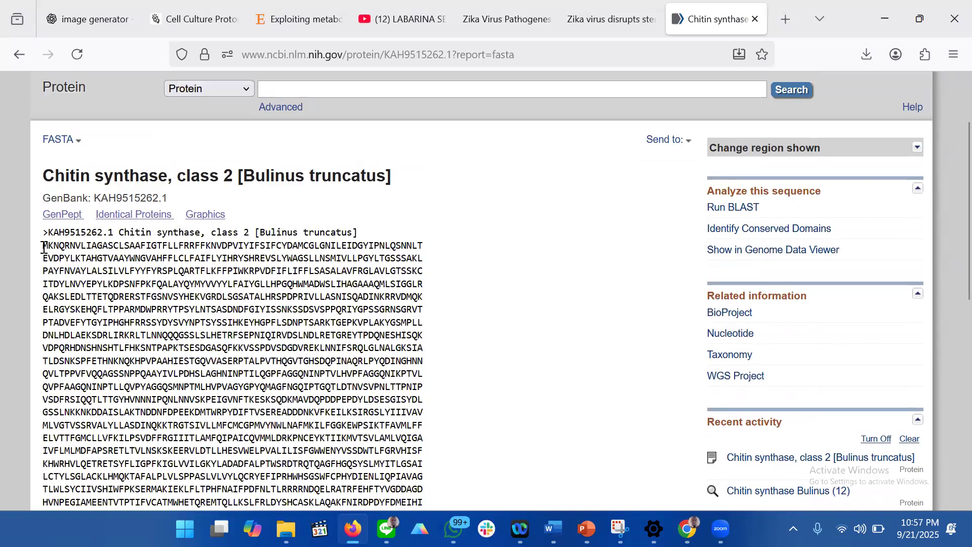
left_click_drag(44, 247, 412, 514)
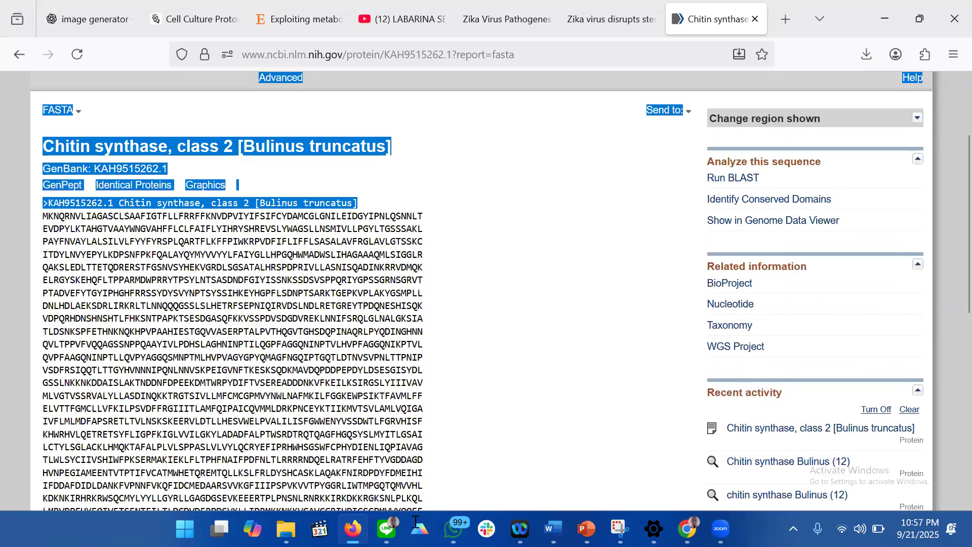
scroll(390, 462, "down", 4)
left_click_drag(333, 405, 330, 421)
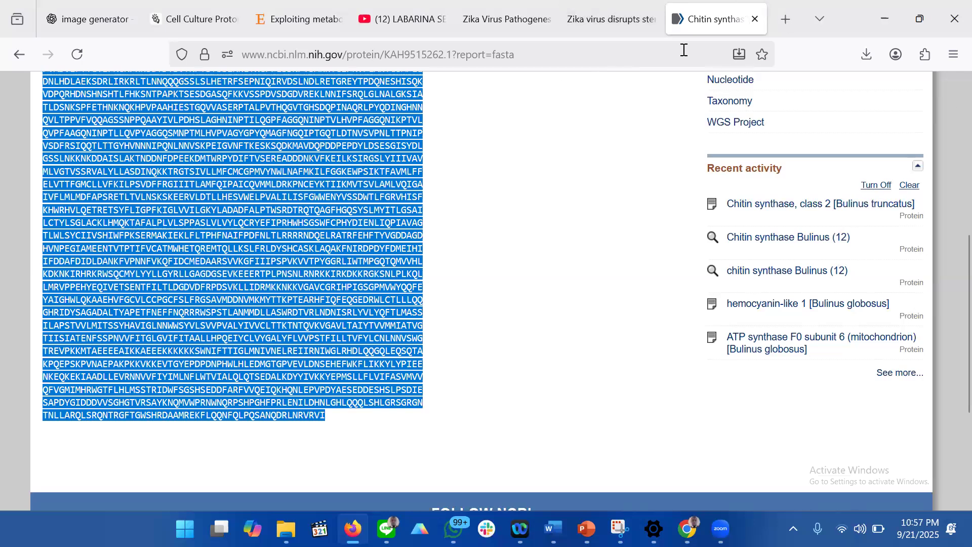
Find the SWISS-MODEL website in a new browser tab and start a new modelling project.
left_click(786, 21)
type("swis")
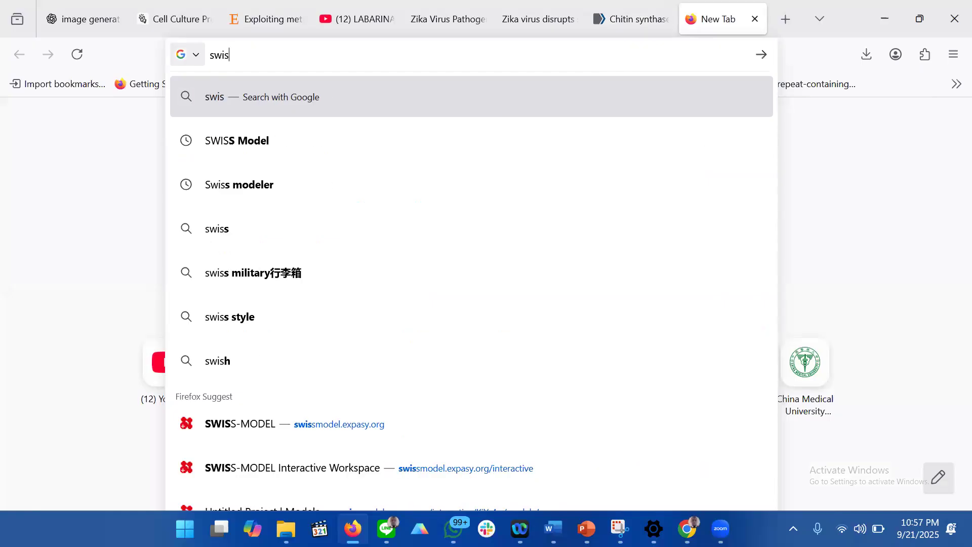
key("Down")
key("Return")
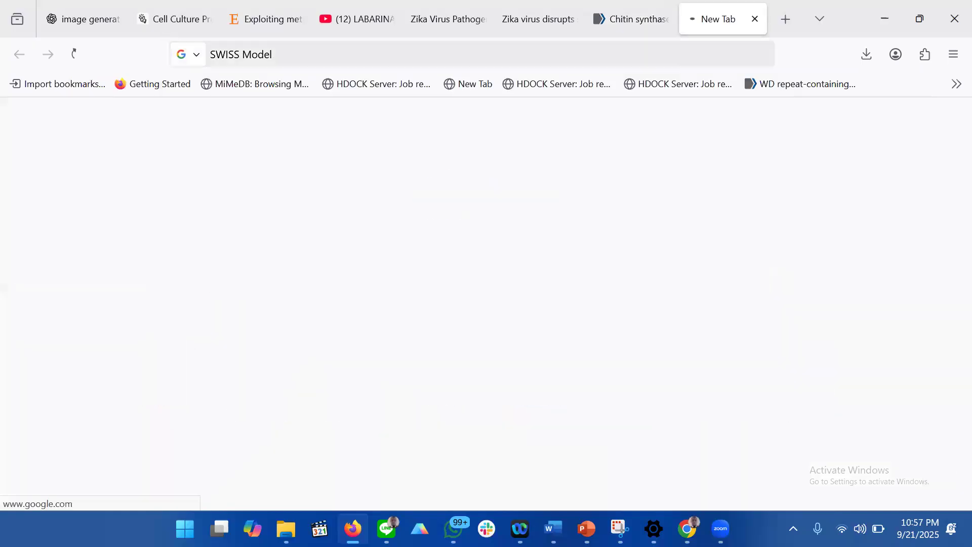
left_click(164, 239)
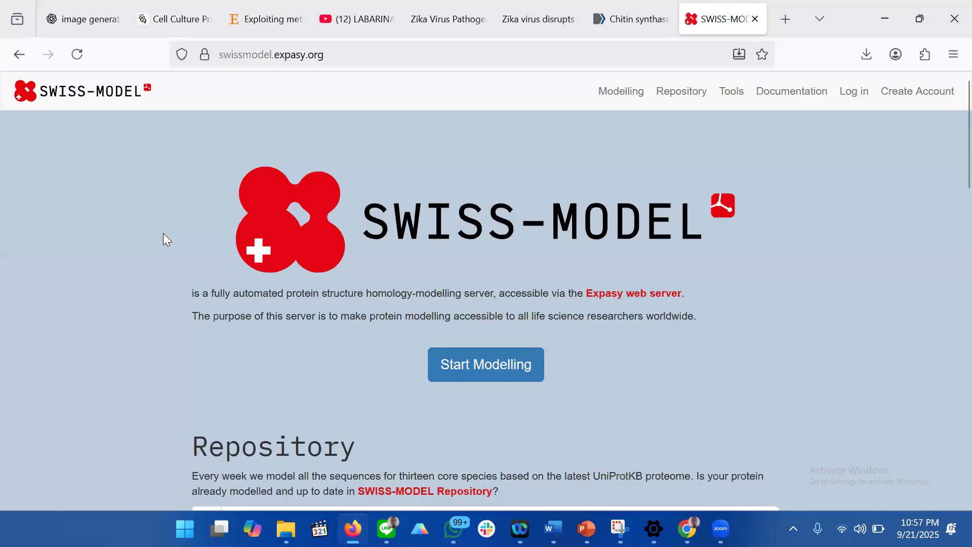
left_click(462, 362)
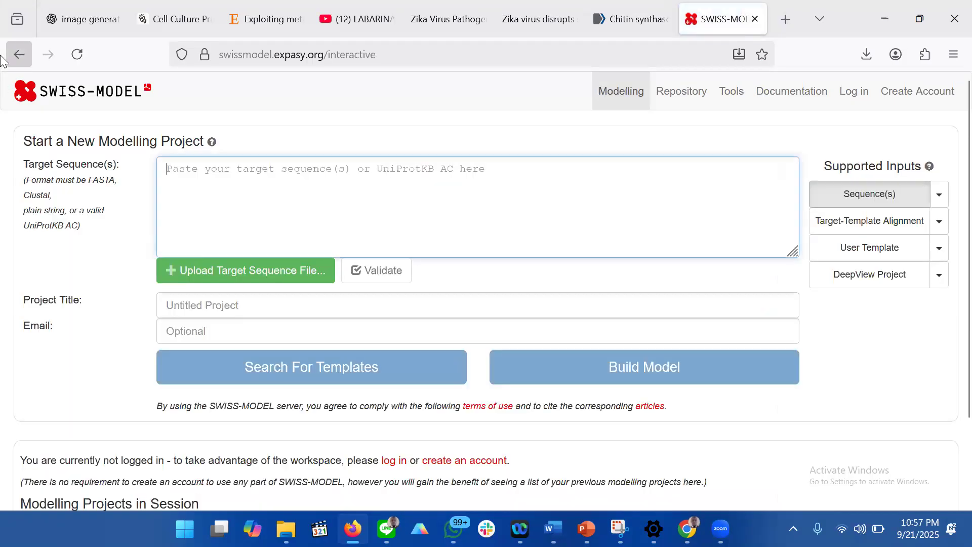
left_click(19, 55)
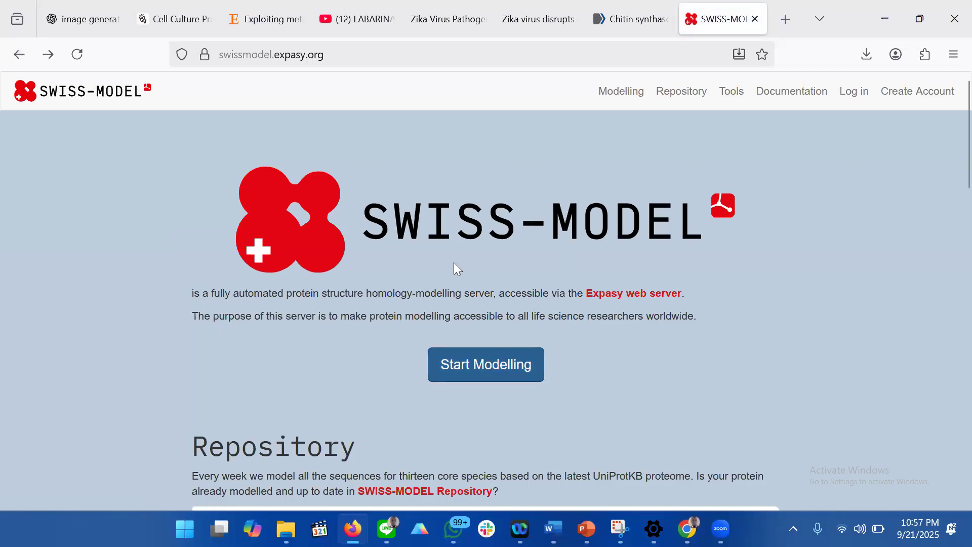
left_click(496, 371)
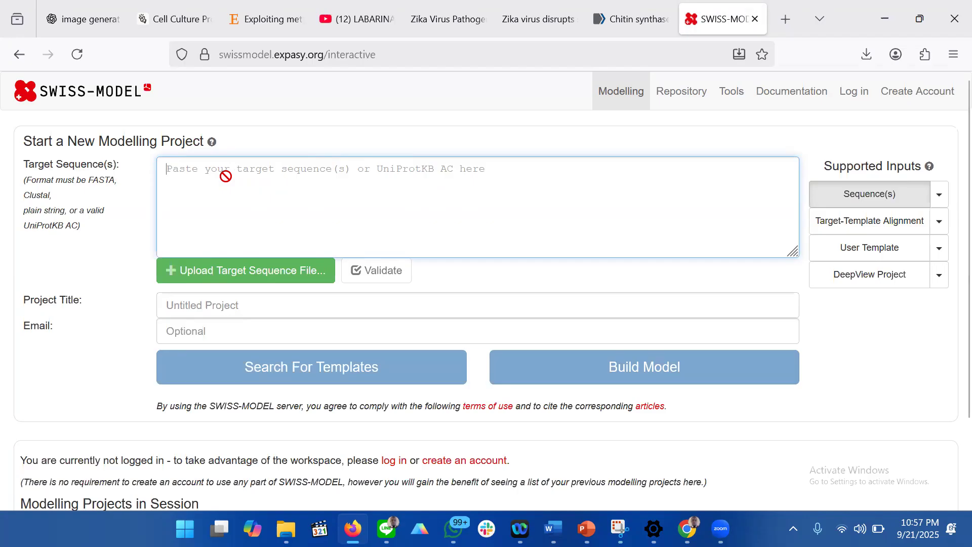
Paste the copied sequence as the target, title the project "Chitin Synthase of Bulinus species", and build the model.
key("ctrl+v")
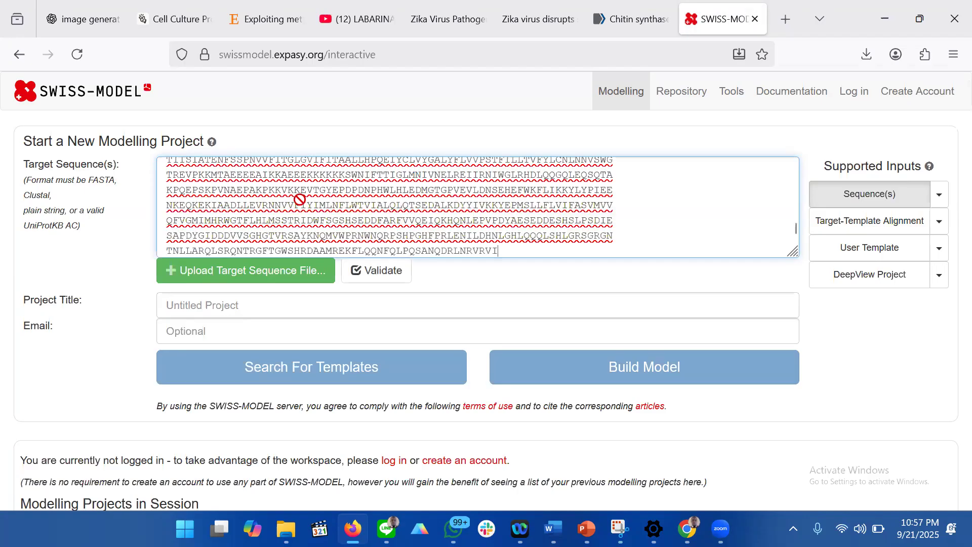
left_click(191, 310)
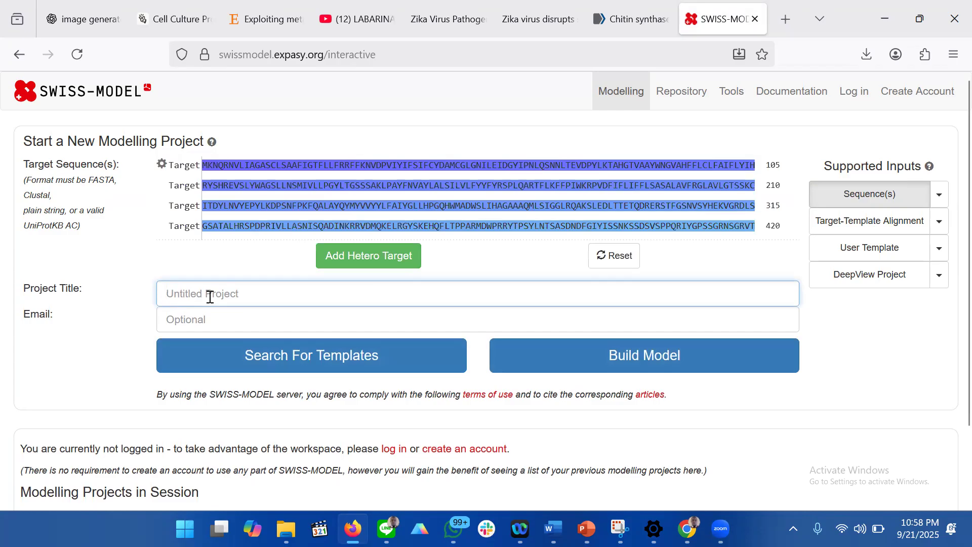
type("Chitin")
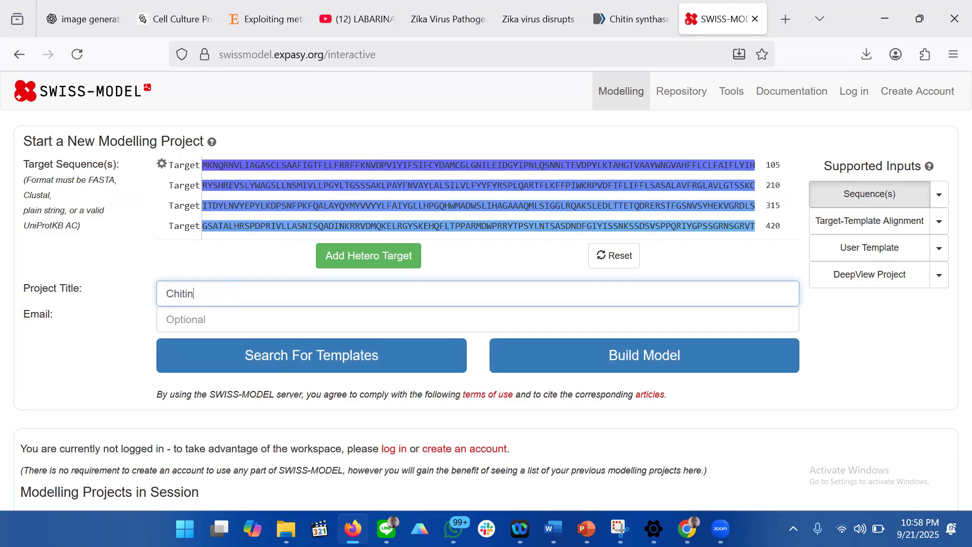
type(" Synthase of Bulinus species")
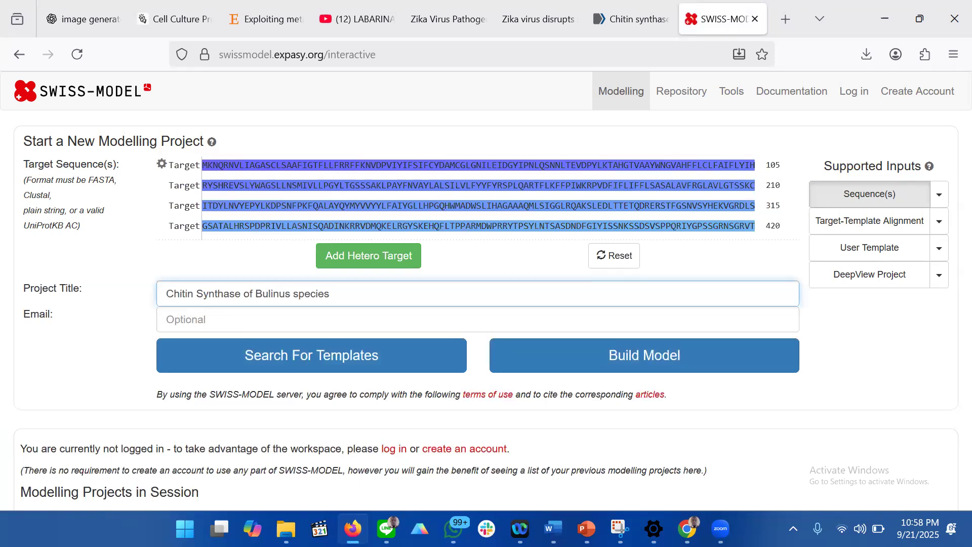
left_click(183, 323)
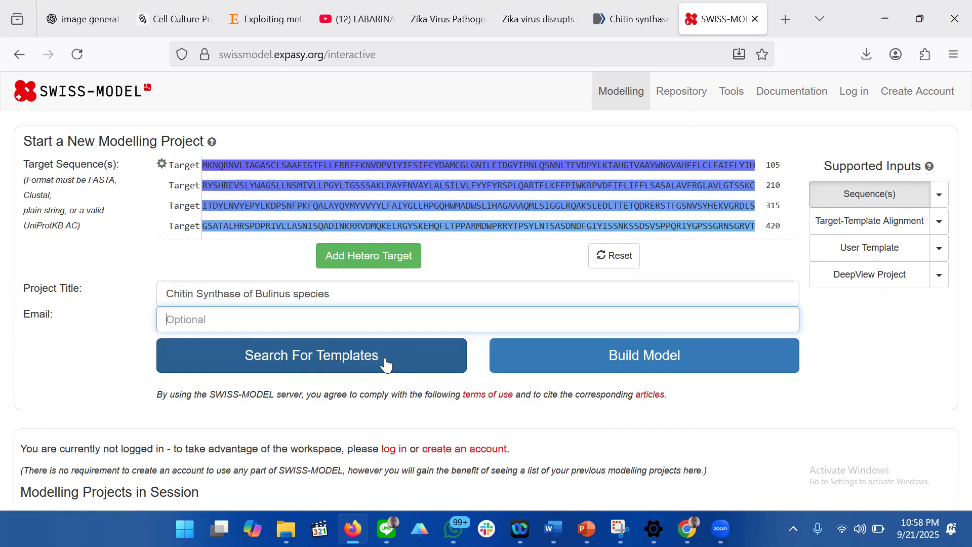
left_click(642, 361)
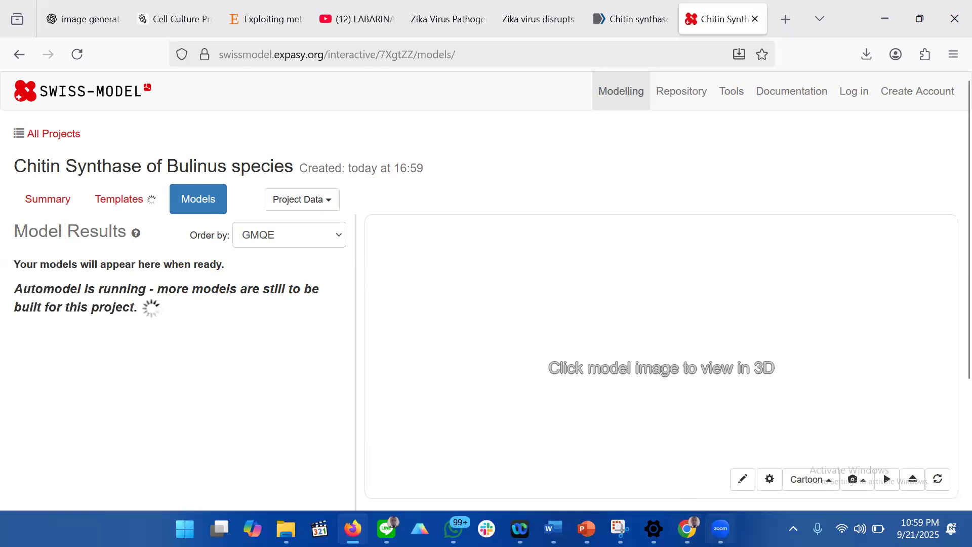
mouse_move(721, 529)
left_click(727, 459)
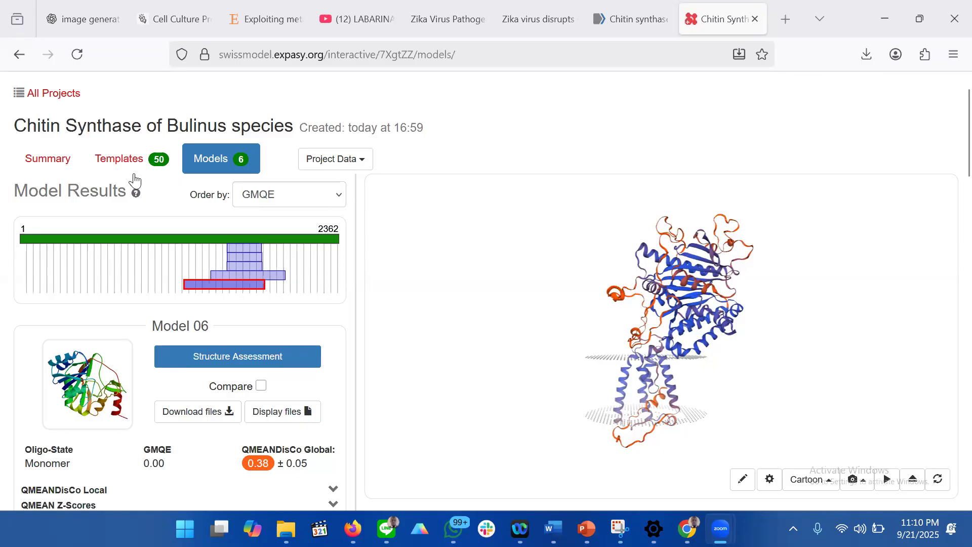
Widen the model results area and examine Model 06's quality scores, template, sequence identity and coverage.
left_click(352, 222)
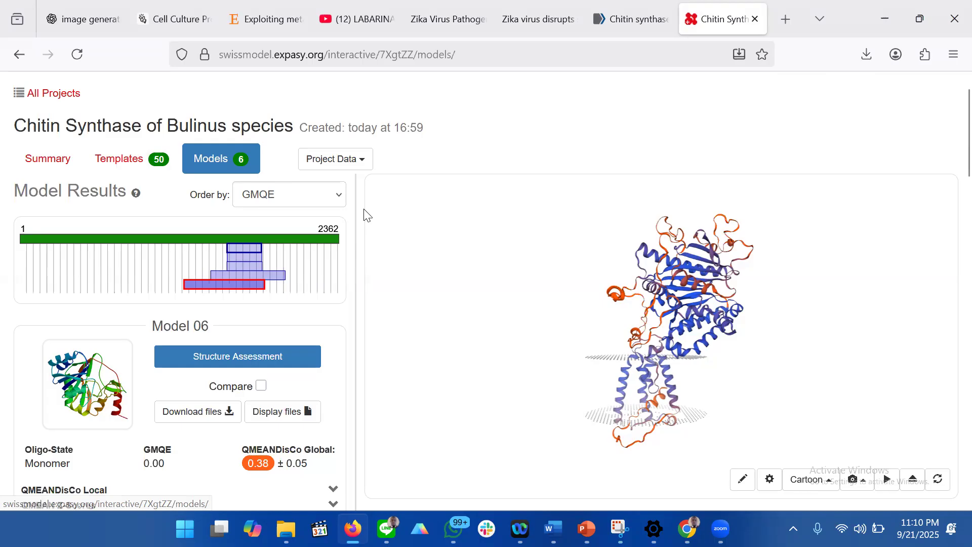
left_click_drag(362, 223, 633, 225)
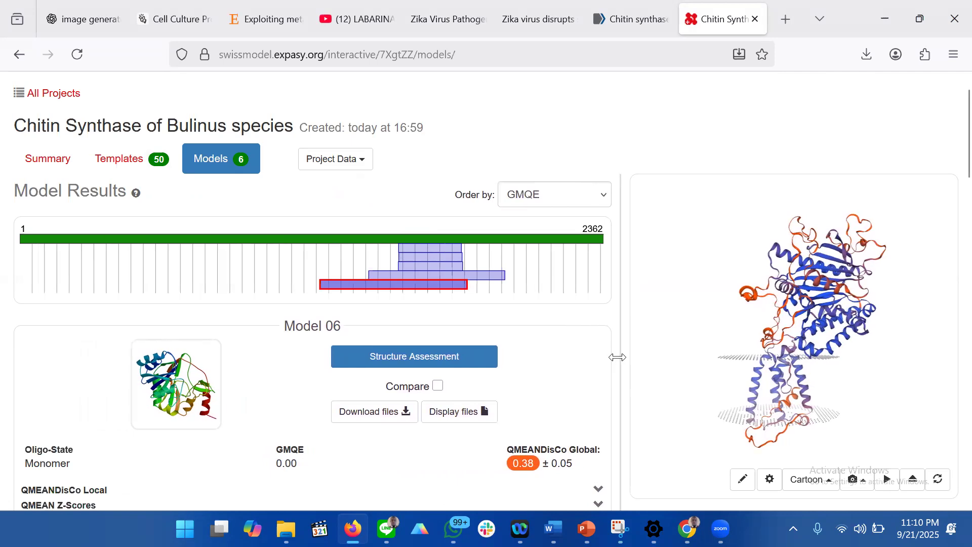
scroll(488, 351, "down", 3)
scroll(493, 287, "up", 2)
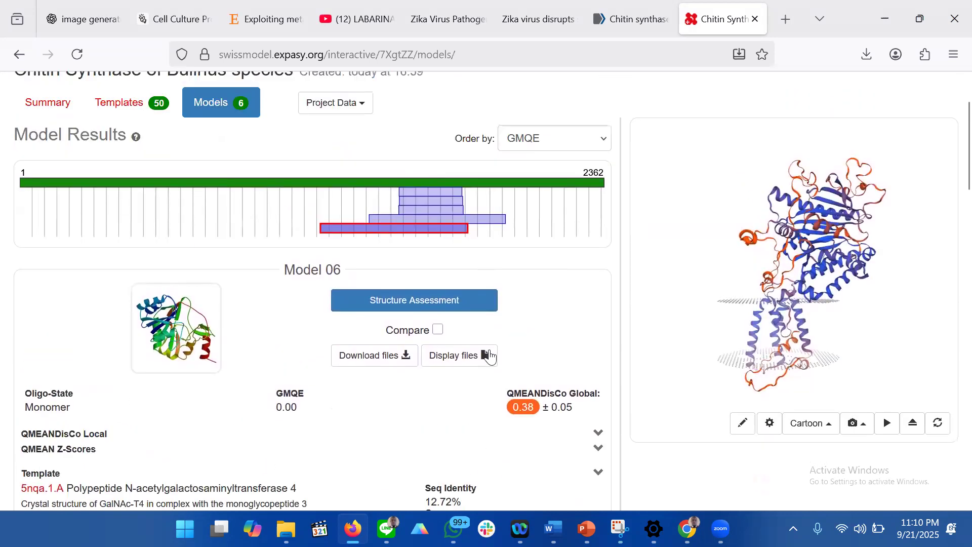
scroll(561, 304, "down", 3)
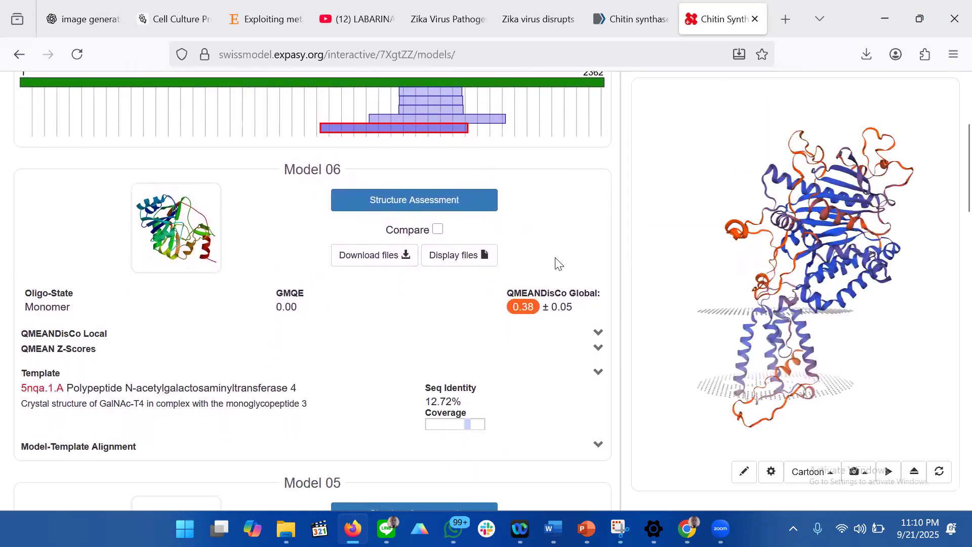
scroll(488, 369, "down", 2)
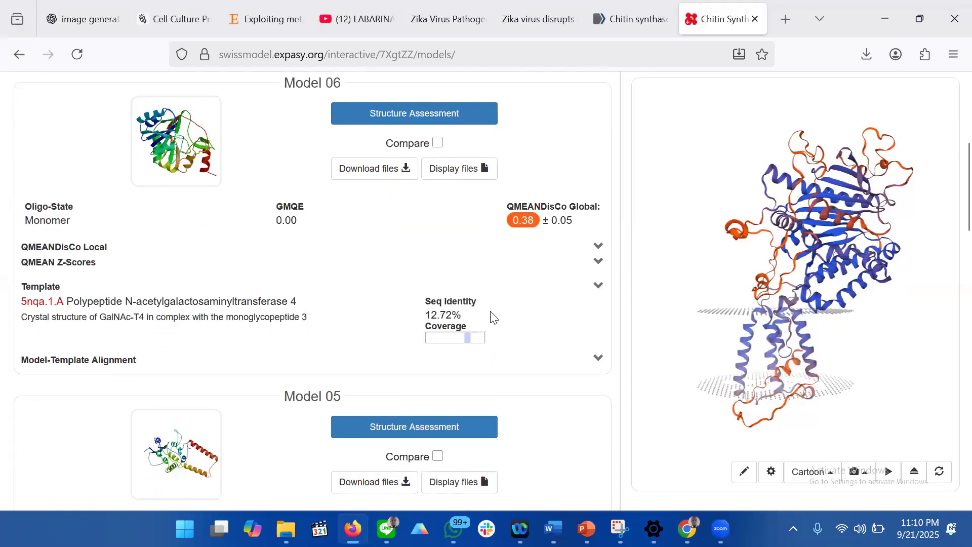
Compare Models 05, 04, 03 and 01 by GMQE, QMEANDisCo score, template, sequence identity and coverage.
scroll(493, 304, "down", 1)
scroll(494, 301, "down", 5)
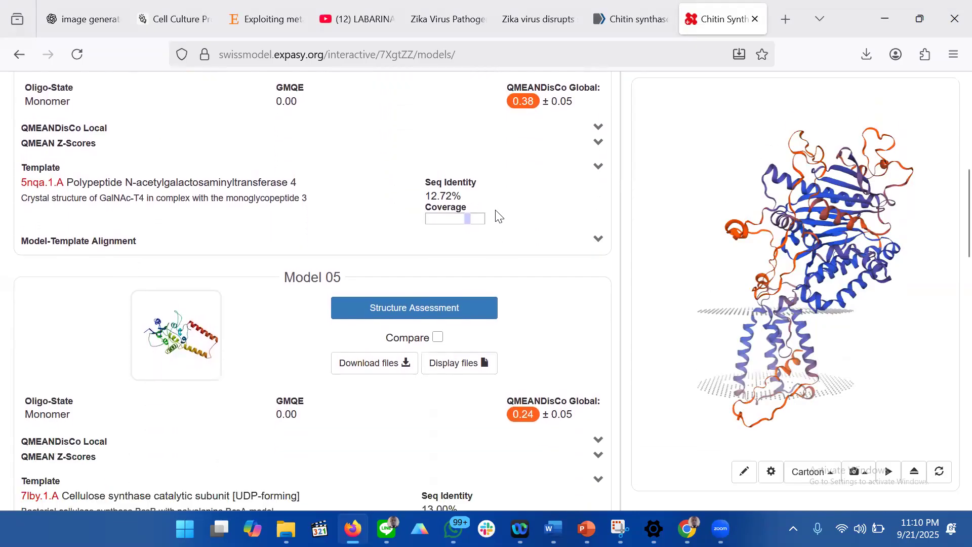
scroll(481, 358, "down", 1)
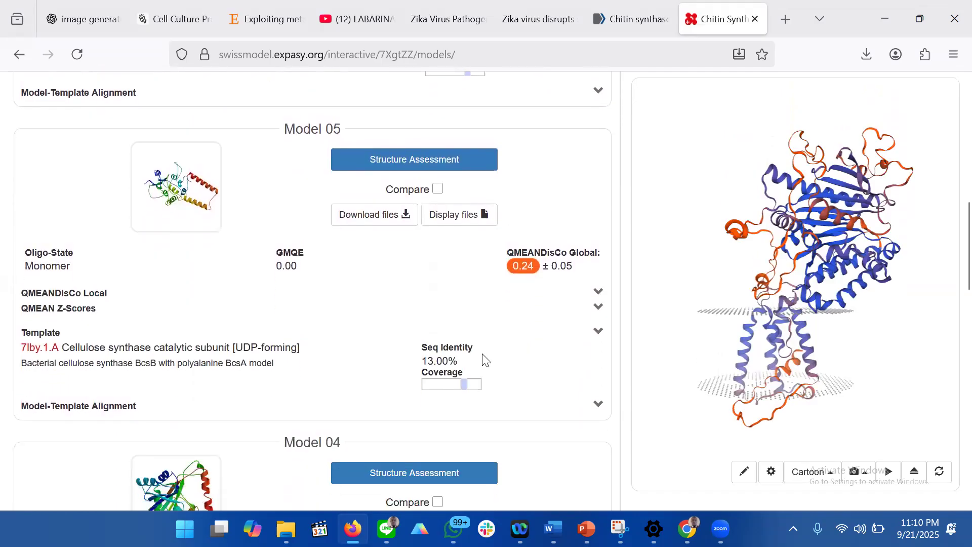
scroll(481, 330, "down", 1)
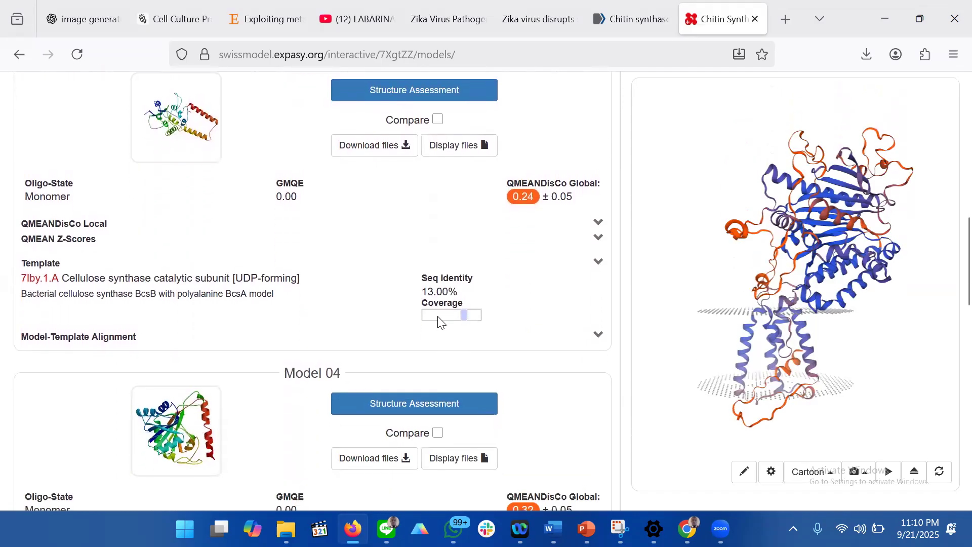
scroll(478, 387, "up", 7)
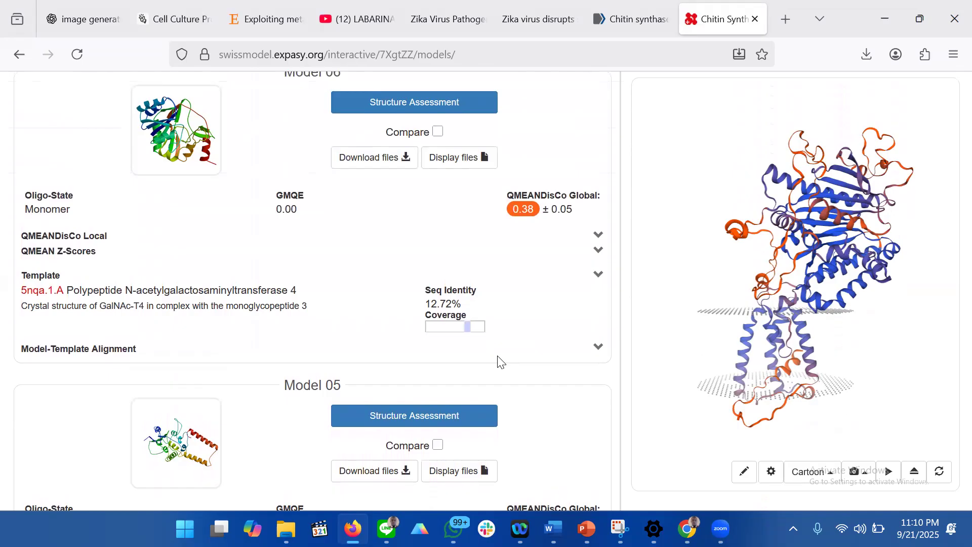
scroll(500, 361, "down", 6)
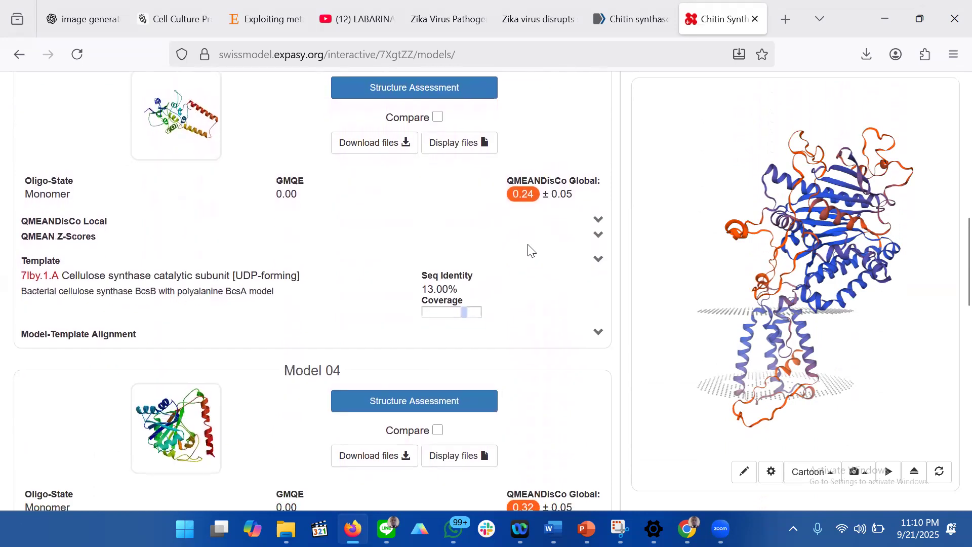
scroll(528, 248, "down", 6)
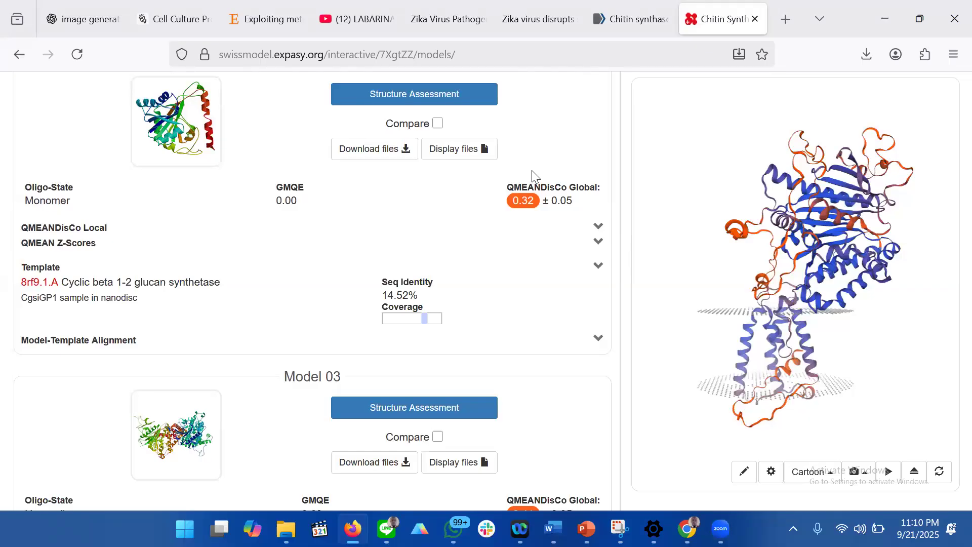
scroll(533, 176, "down", 7)
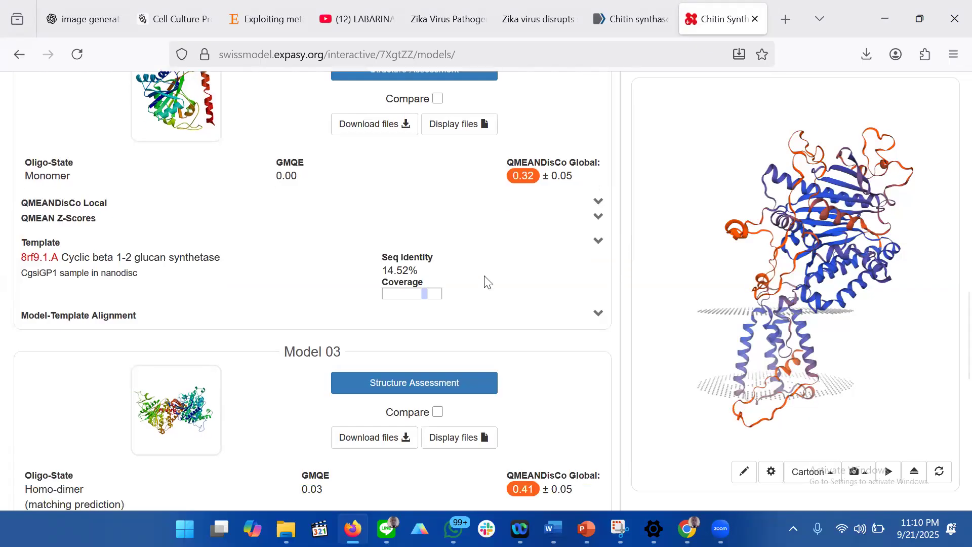
scroll(527, 212, "down", 3)
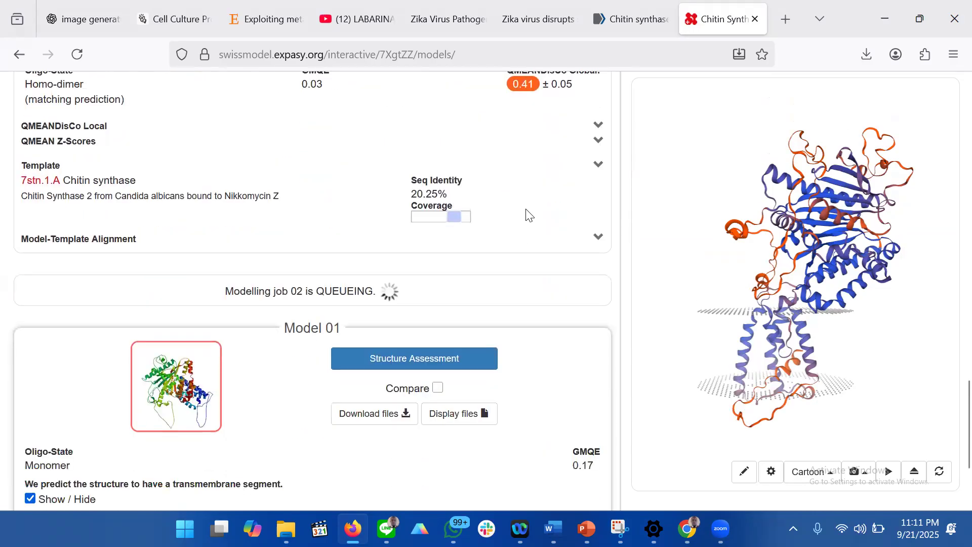
scroll(496, 271, "down", 1)
scroll(512, 182, "down", 3)
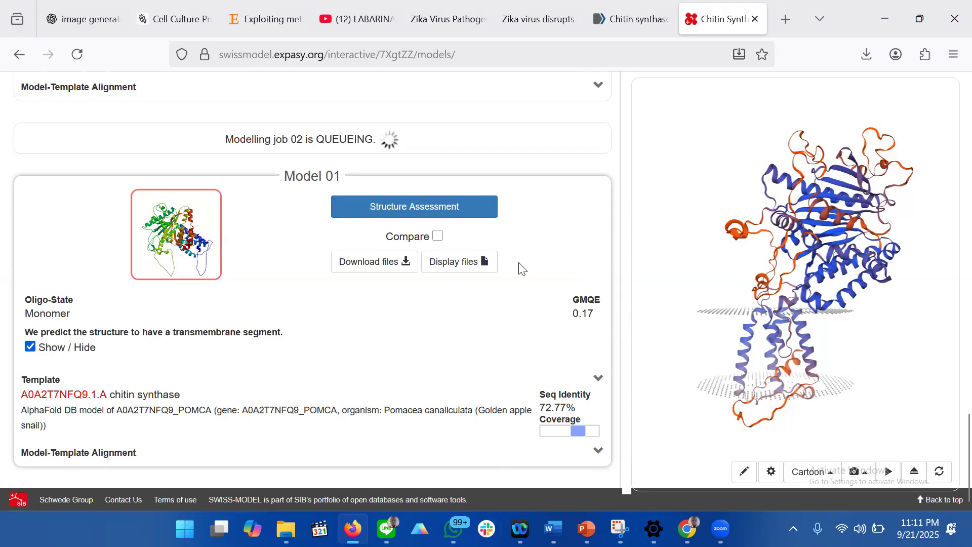
Download Model 01 in PDB format and return to the model results page.
left_click(407, 272)
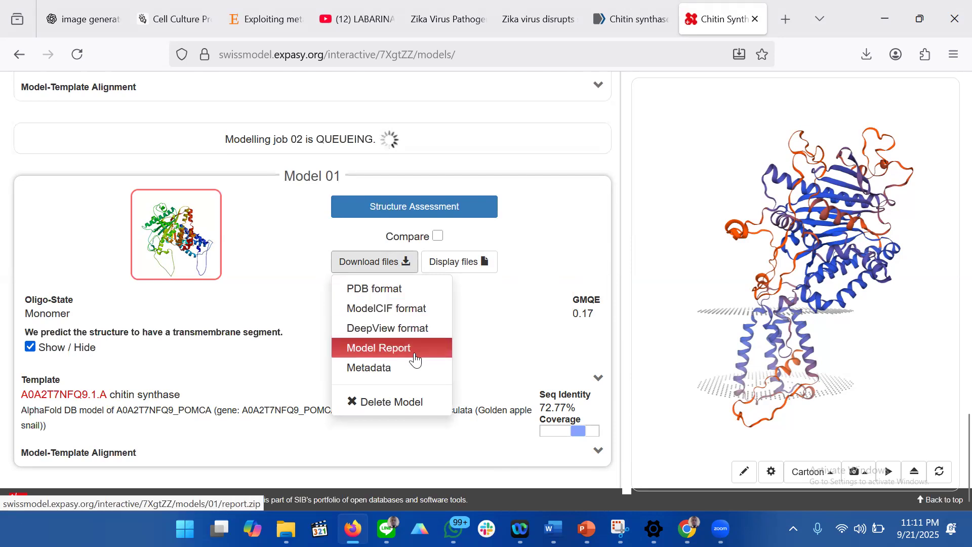
left_click(389, 295)
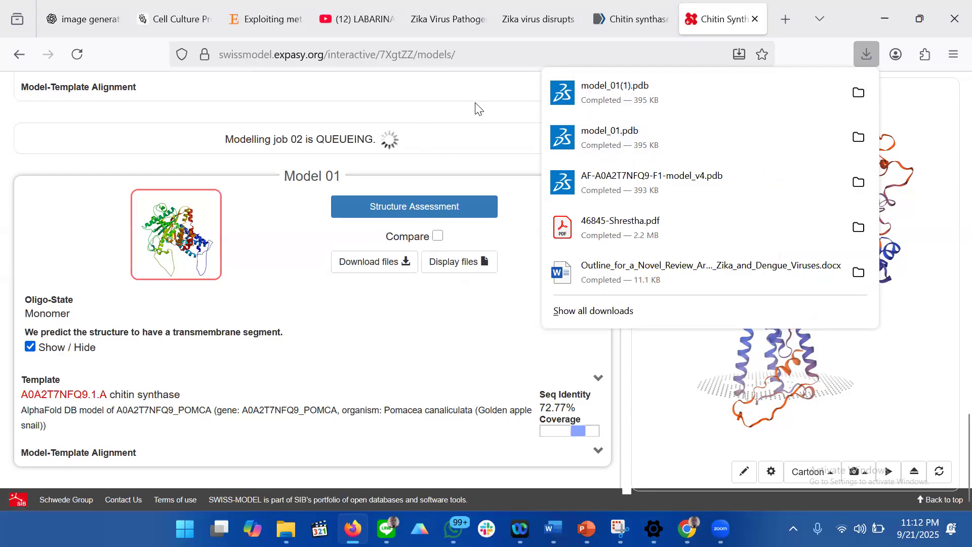
left_click(645, 24)
left_click(710, 23)
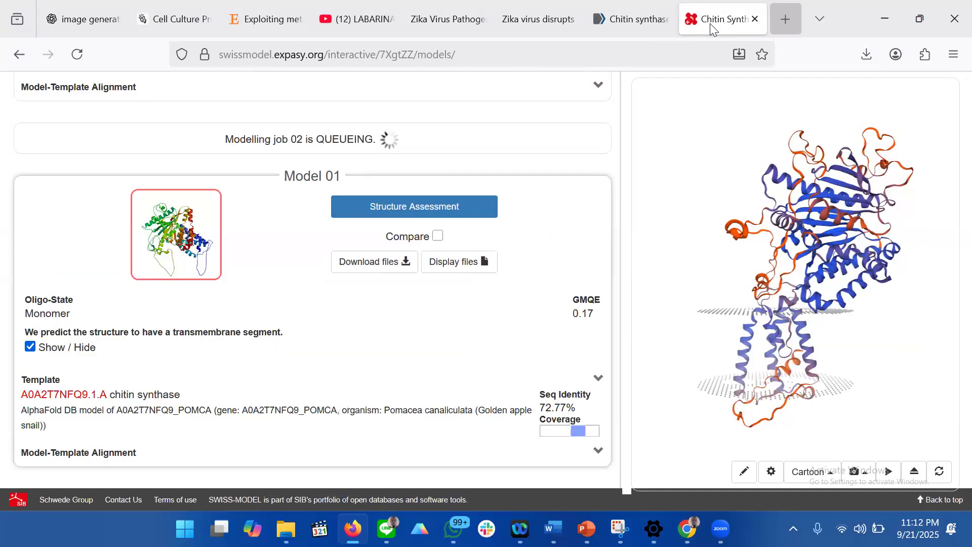
Find and open the SAVES v6.1 structure validation server in a new browser tab.
left_click(787, 19)
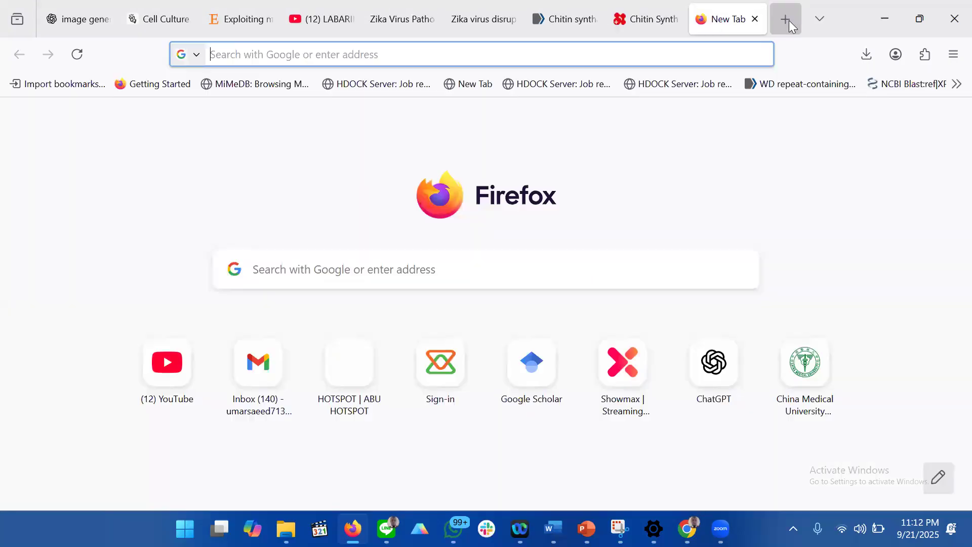
left_click(647, 48)
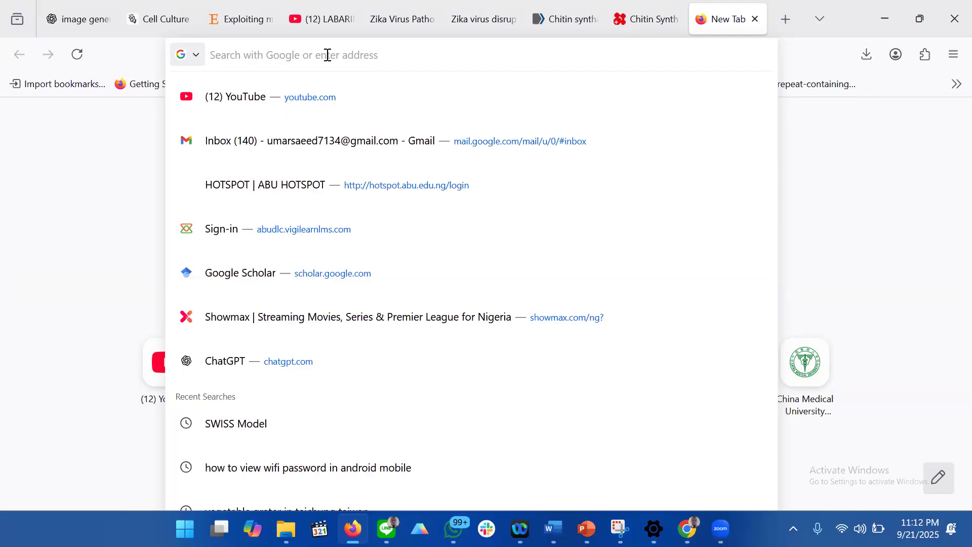
type("sav")
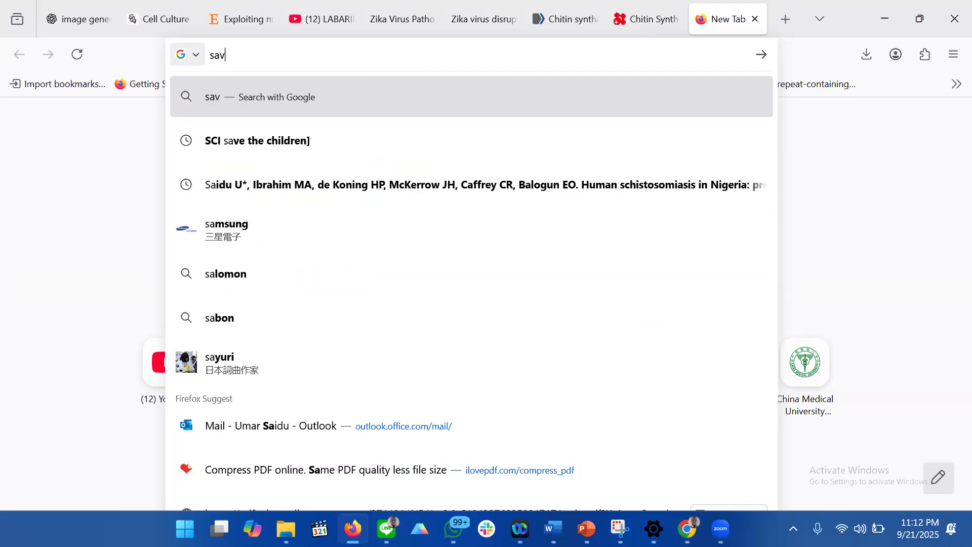
type("e")
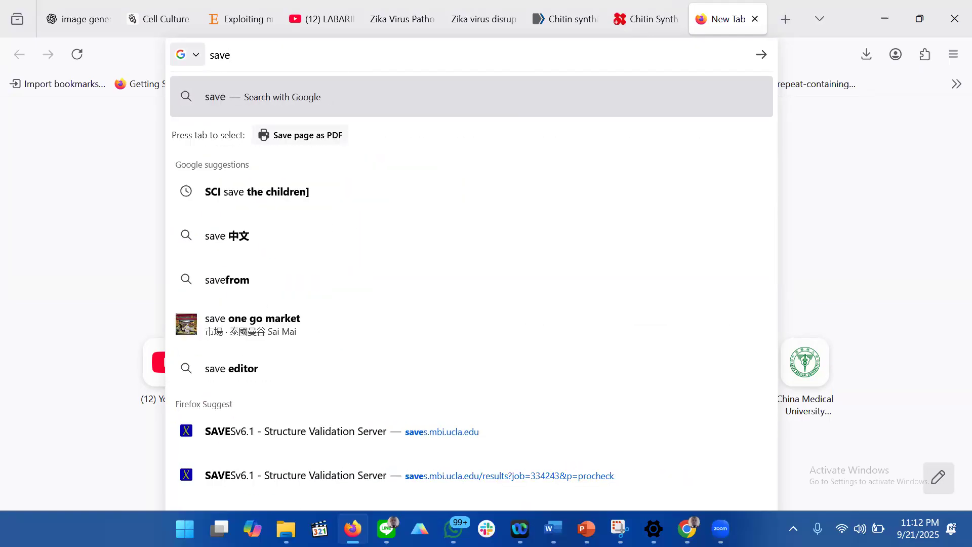
left_click(278, 431)
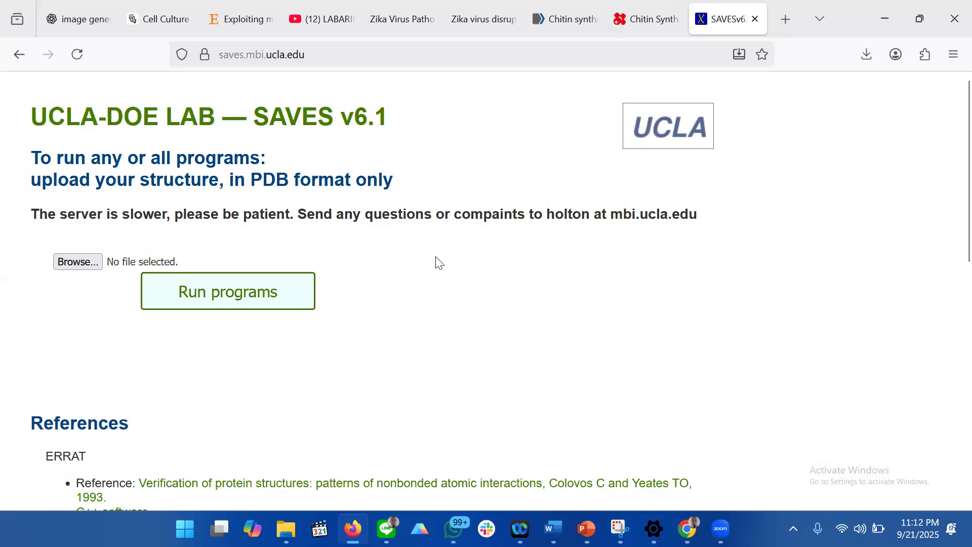
Upload the downloaded model_01(1).pdb from the Downloads folder to SAVES and create a validation job by running the programs.
scroll(451, 267, "down", 3)
scroll(554, 200, "down", 4)
scroll(579, 173, "down", 3)
scroll(575, 269, "up", 3)
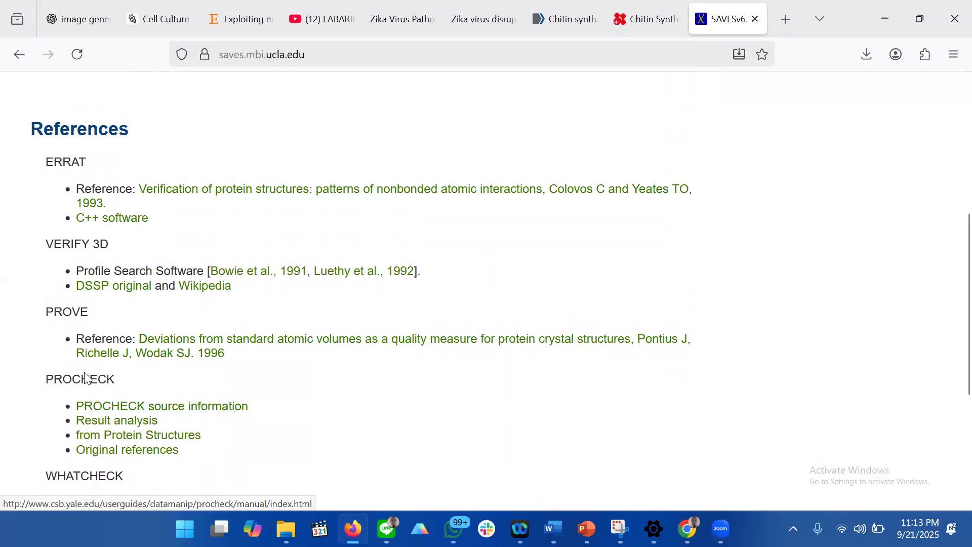
scroll(460, 465, "up", 5)
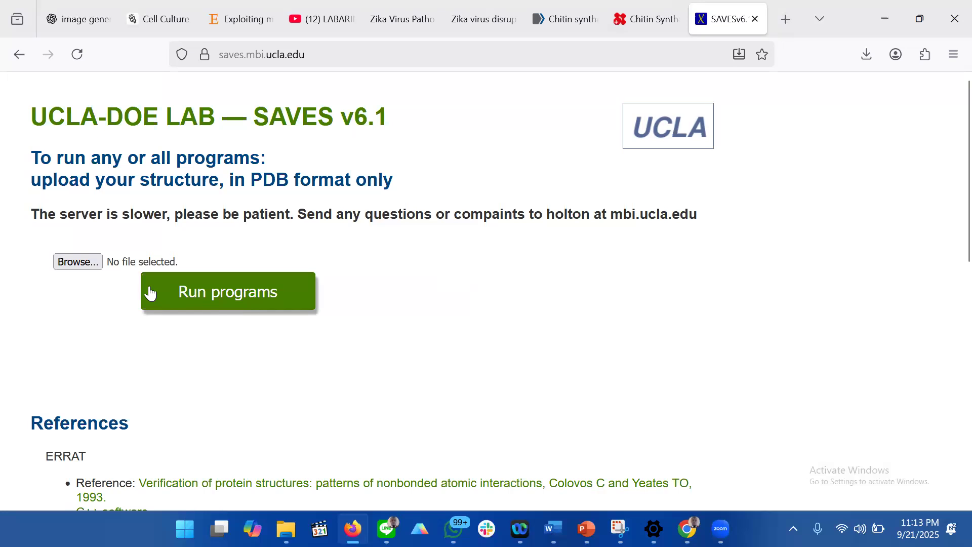
left_click(91, 264)
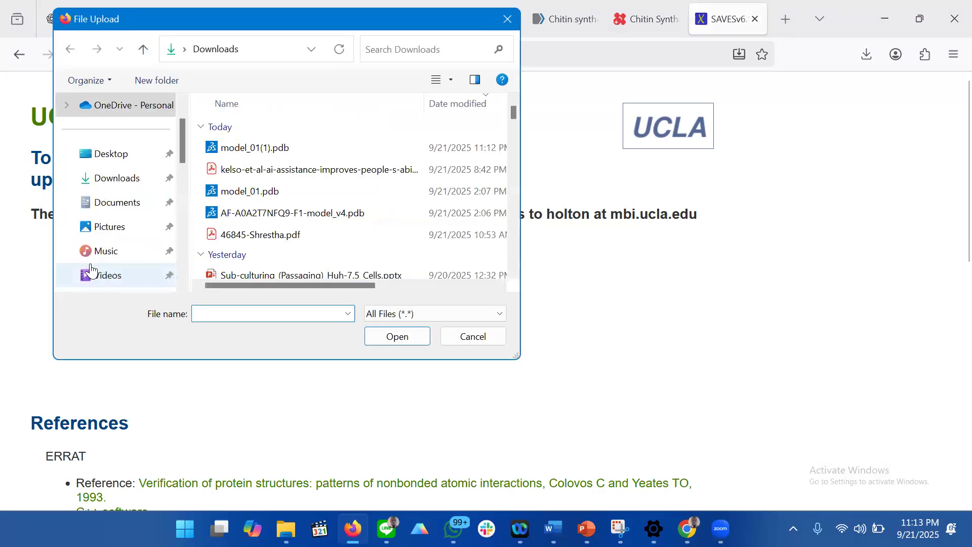
left_click(212, 148)
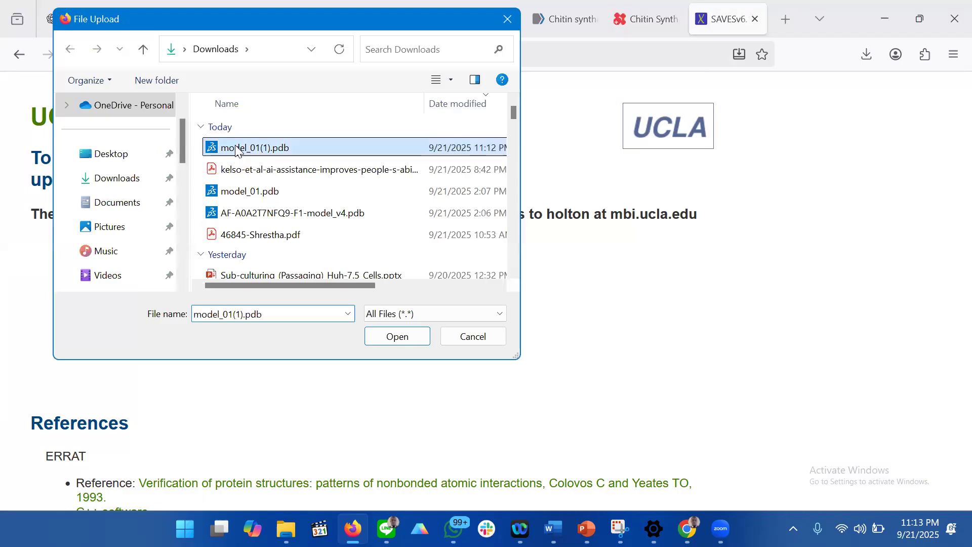
left_click(375, 339)
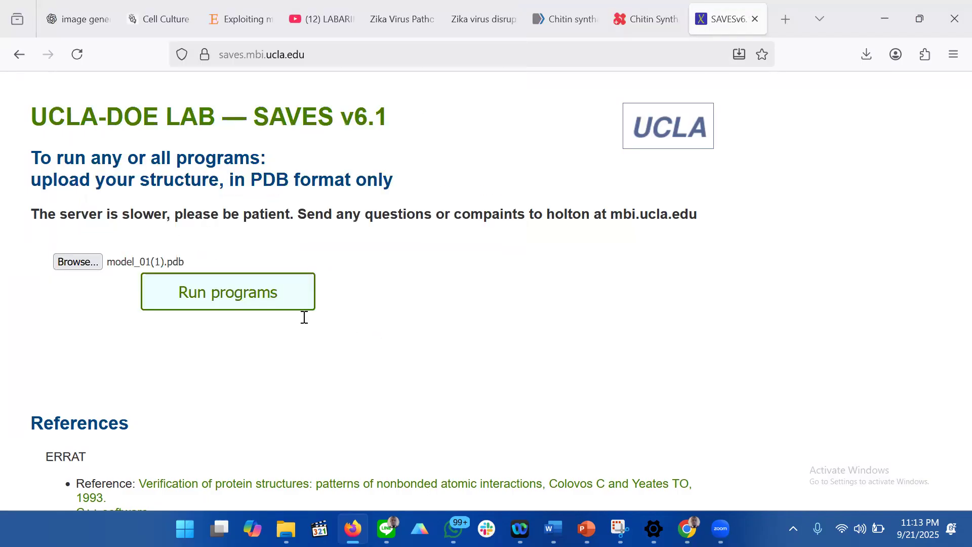
left_click(234, 351)
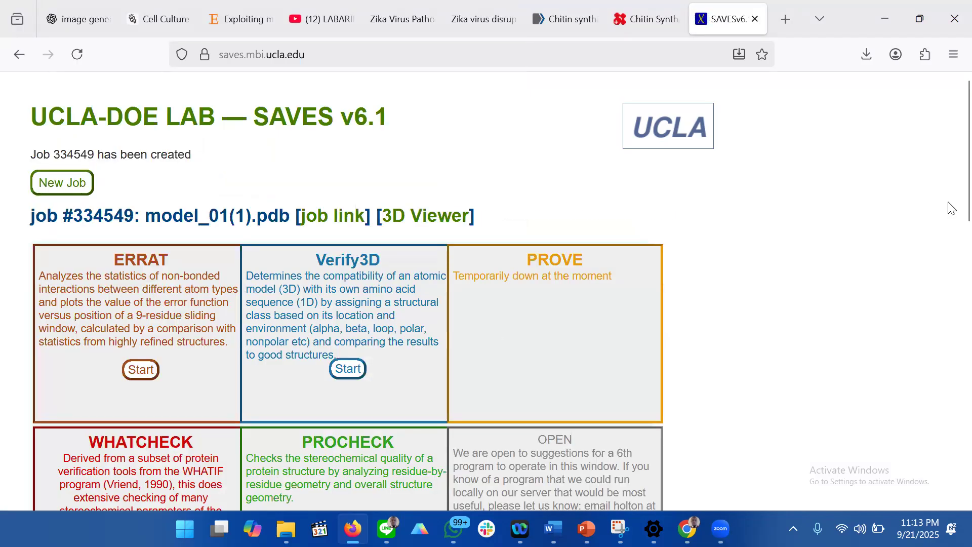
Run PROCHECK on the uploaded model and open its full results when it completes.
scroll(949, 172, "down", 3)
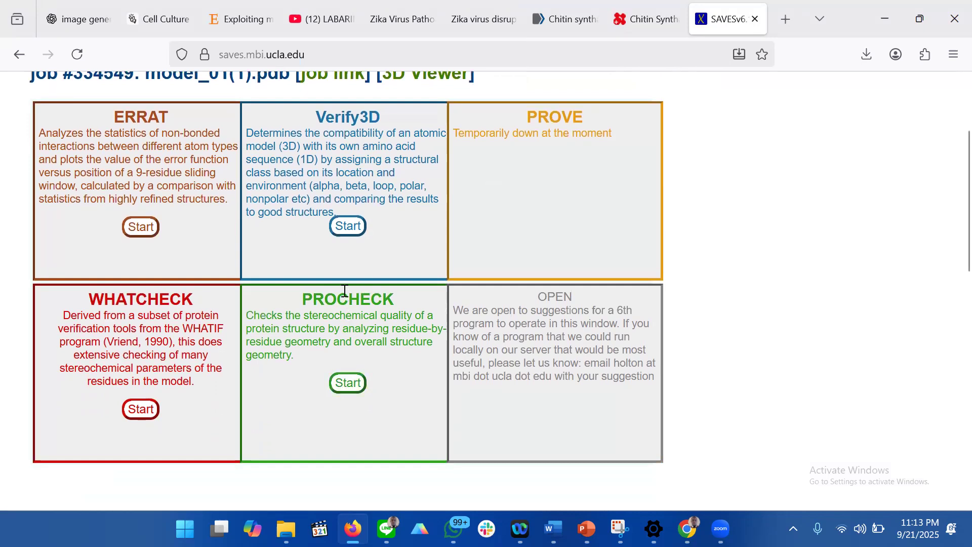
left_click(349, 389)
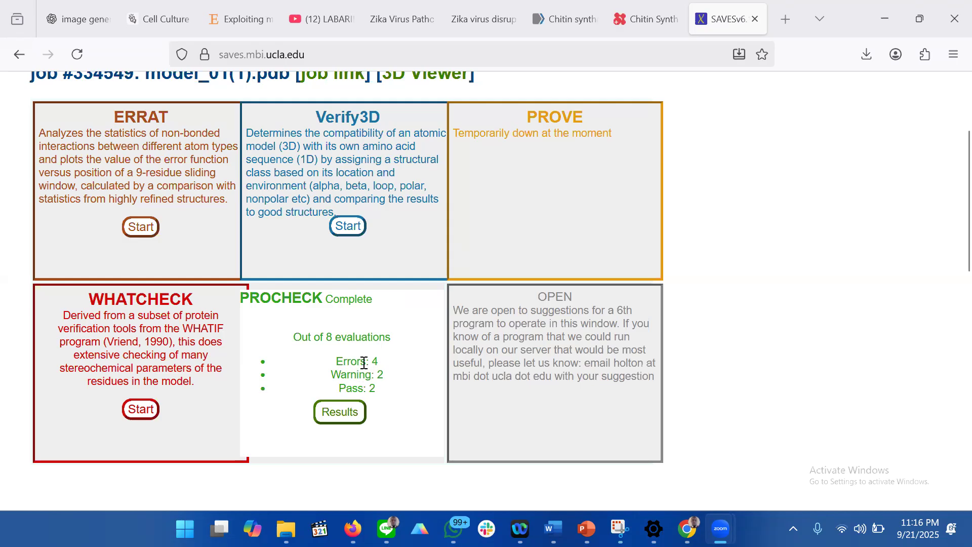
left_click(343, 419)
left_click(344, 418)
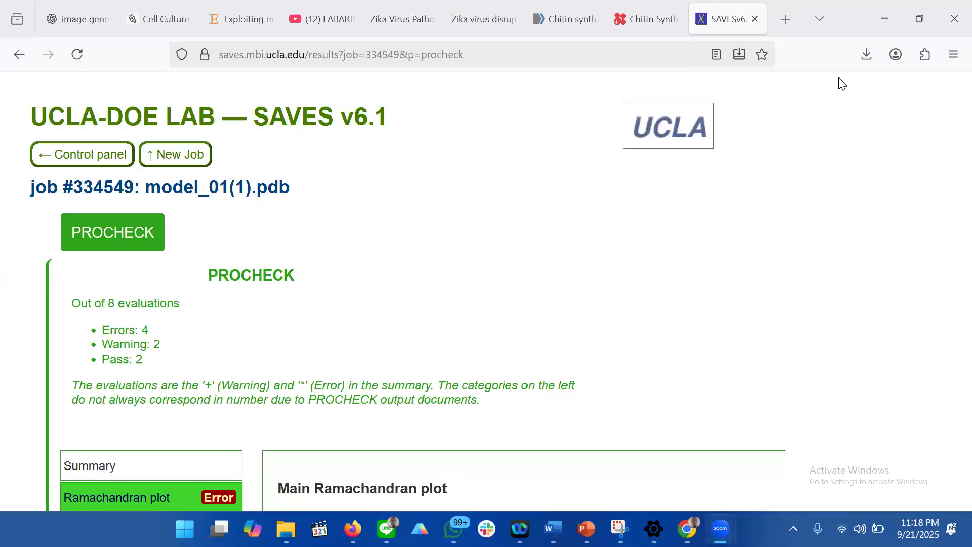
Examine the PROCHECK evaluations and the main Ramachandran plot with its residue region statistics.
scroll(30, 343, "down", 2)
scroll(15, 316, "down", 4)
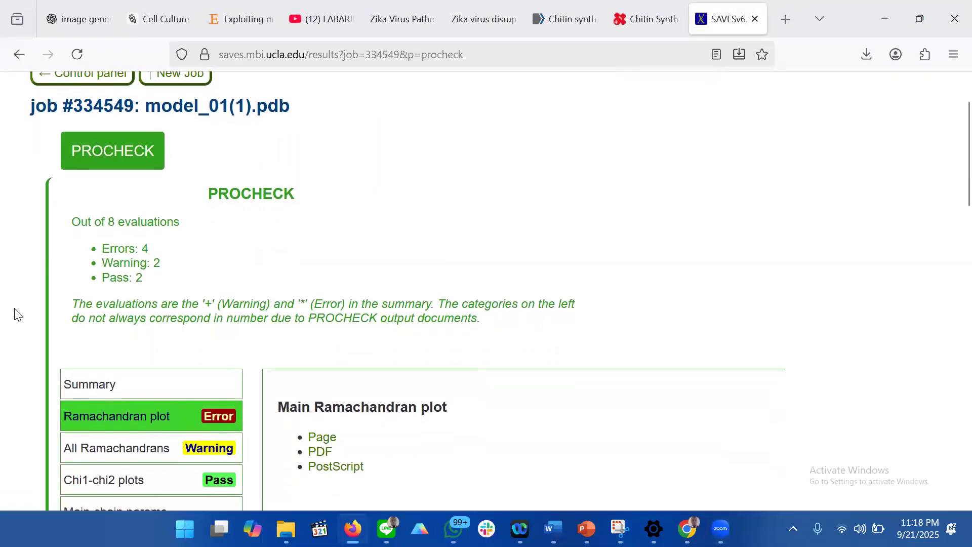
scroll(10, 284, "down", 2)
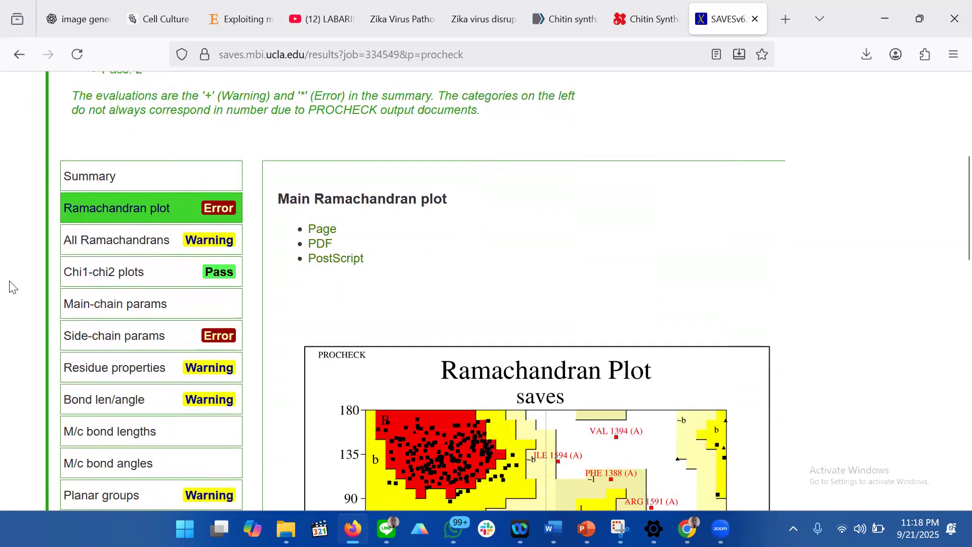
scroll(810, 284, "down", 3)
scroll(829, 226, "down", 3)
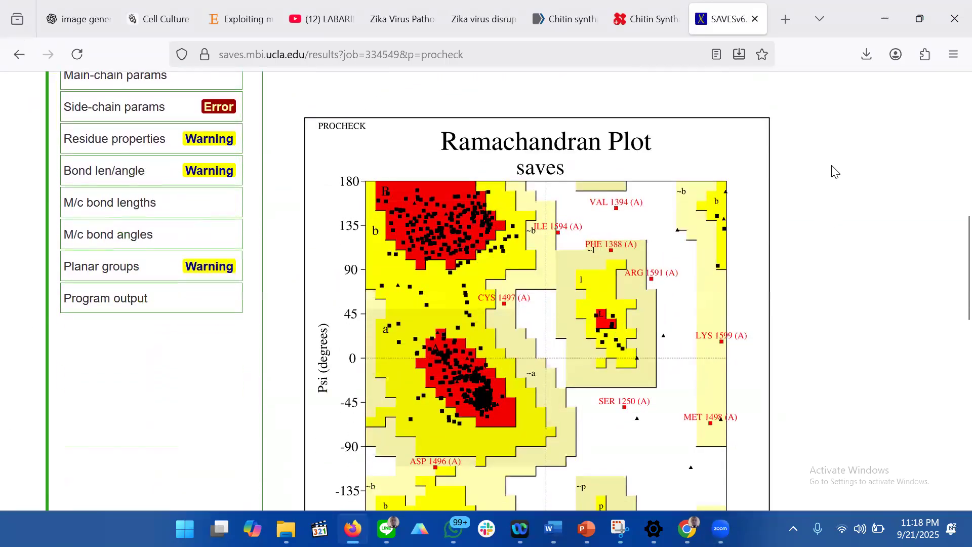
scroll(806, 260, "down", 5)
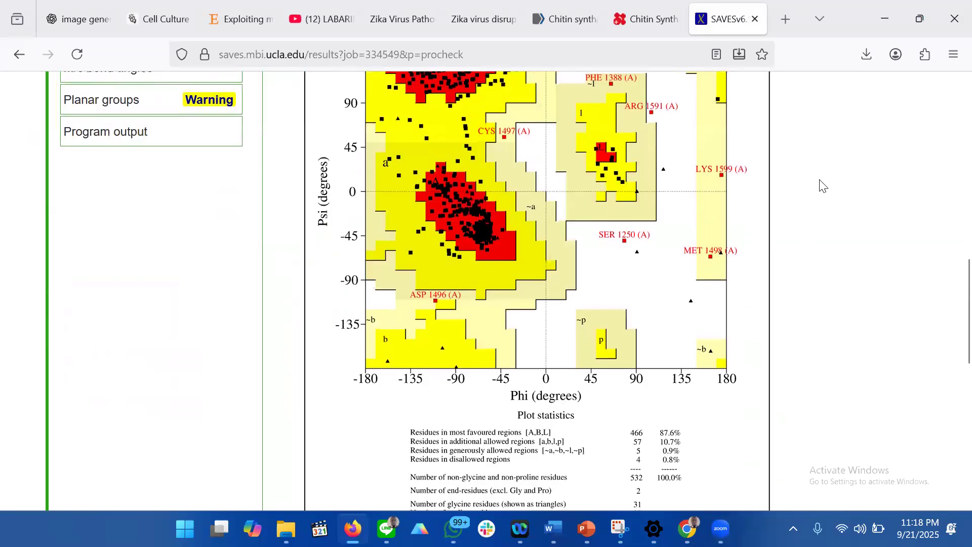
scroll(790, 301, "up", 1)
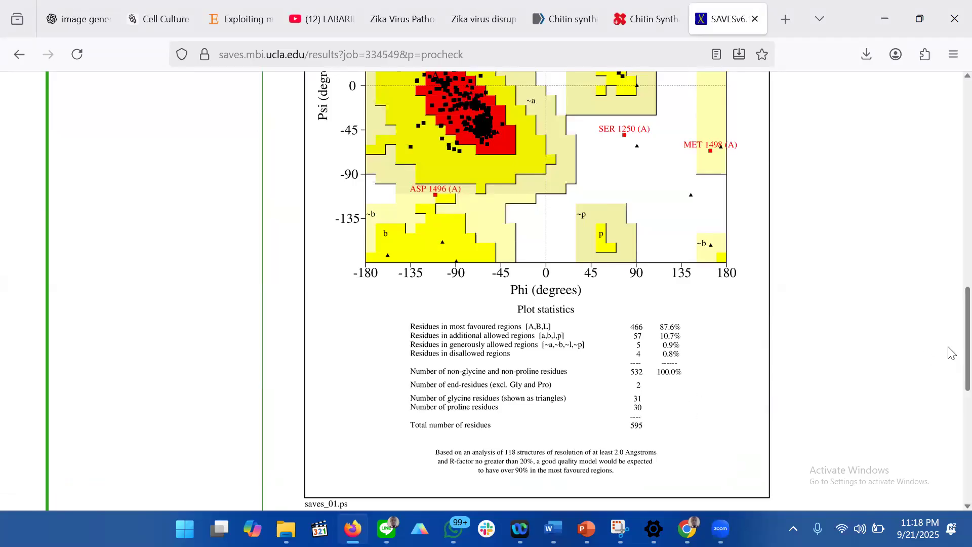
Open the PDF version of the main Ramachandran plot and review the page from plot to statistics.
left_click_drag(951, 353, 948, 244)
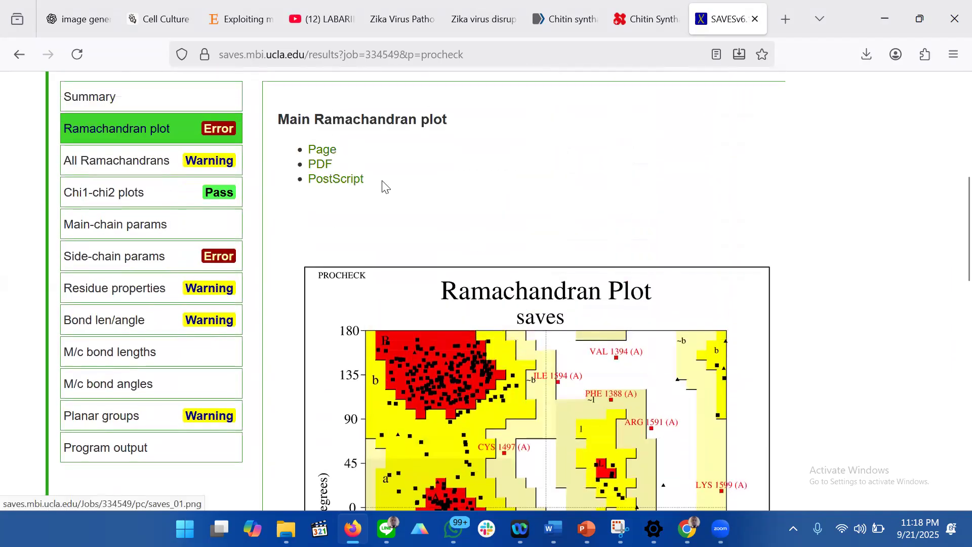
left_click(321, 167)
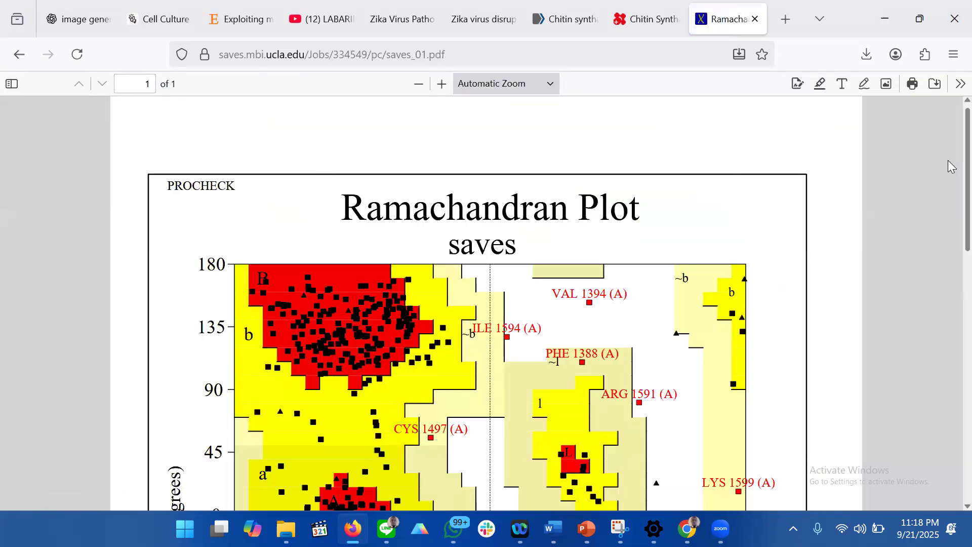
scroll(951, 216, "down", 10)
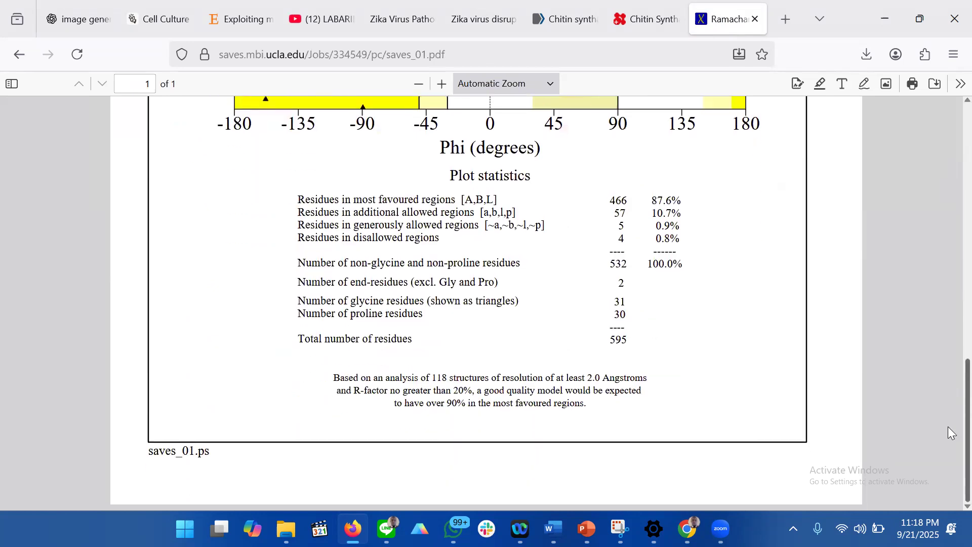
scroll(949, 427, "up", 10)
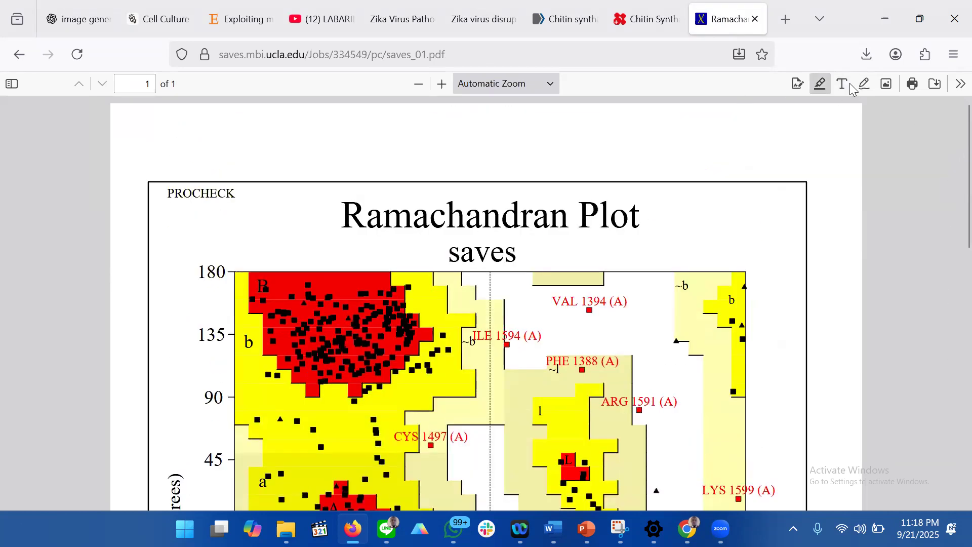